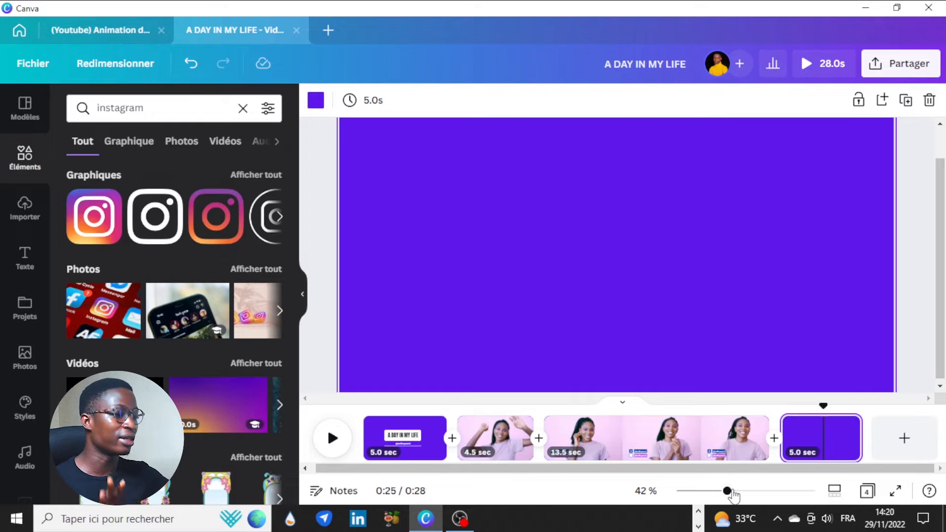
{"action": "left_click_drag", "start_coordinate": [727, 490], "coordinate": [721, 491]}
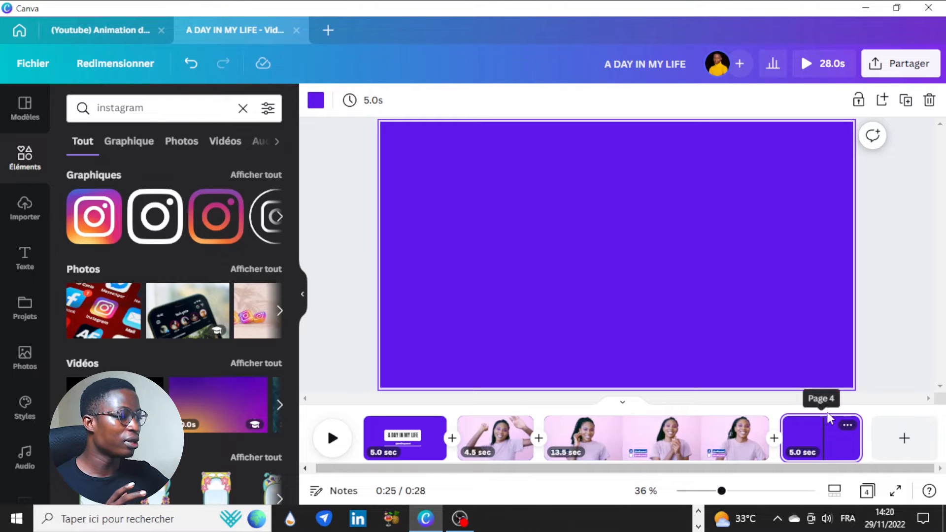
{"action": "left_click_drag", "start_coordinate": [823, 406], "coordinate": [805, 434]}
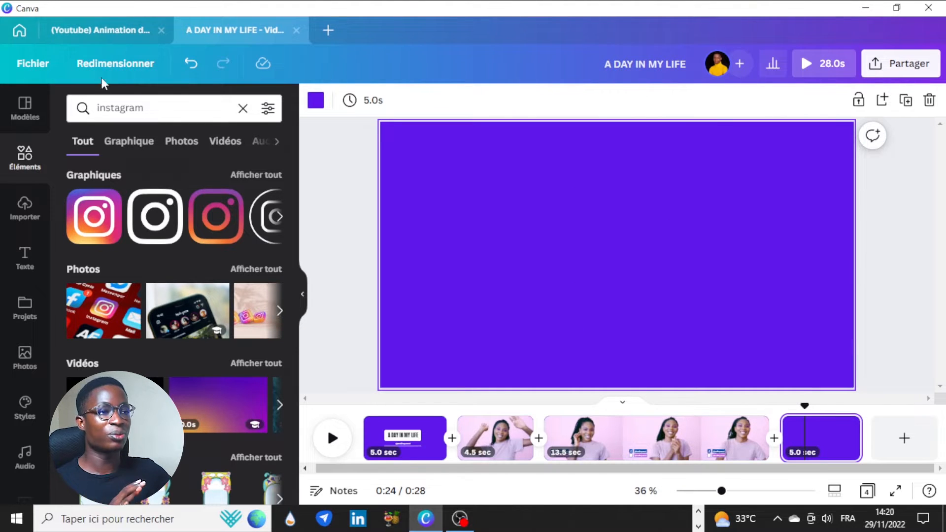
{"action": "left_click", "coordinate": [102, 27]}
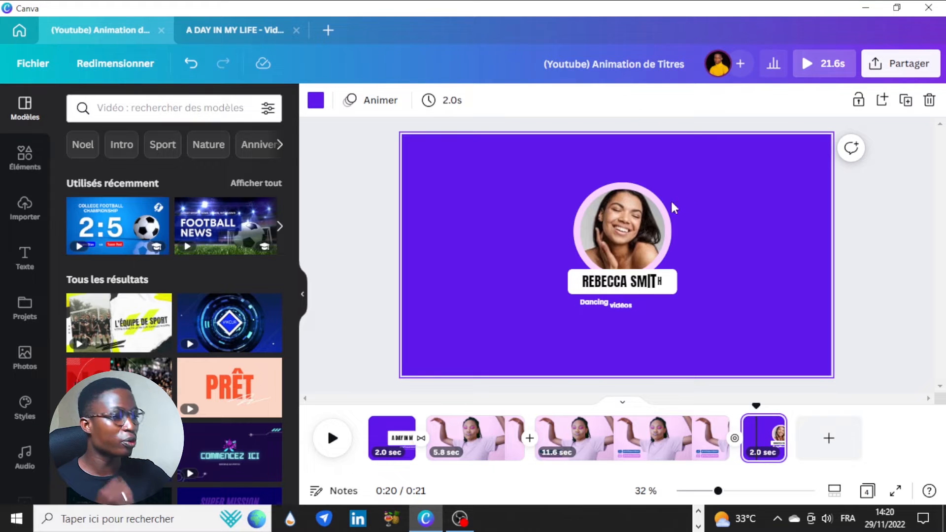
{"action": "left_click", "coordinate": [245, 30]}
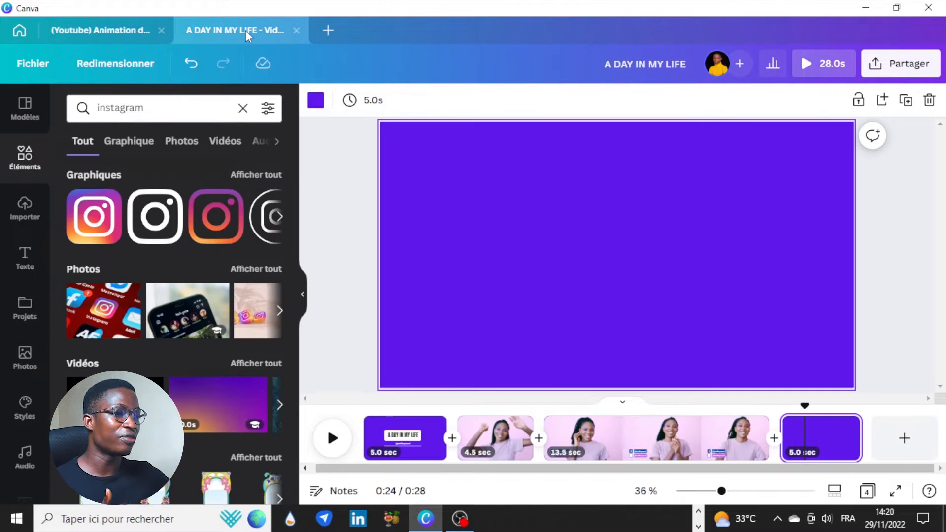
{"action": "left_click", "coordinate": [29, 162]}
Add a circle from Lignes et formes to the end page, then check the reference design's end page
{"action": "scroll", "coordinate": [273, 241], "scroll_direction": "down", "scroll_amount": 2}
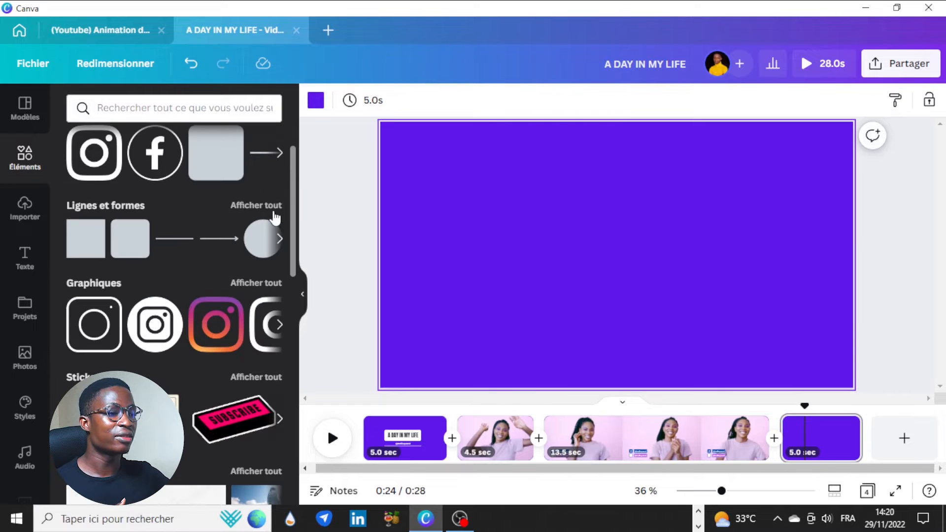
{"action": "left_click", "coordinate": [272, 209]}
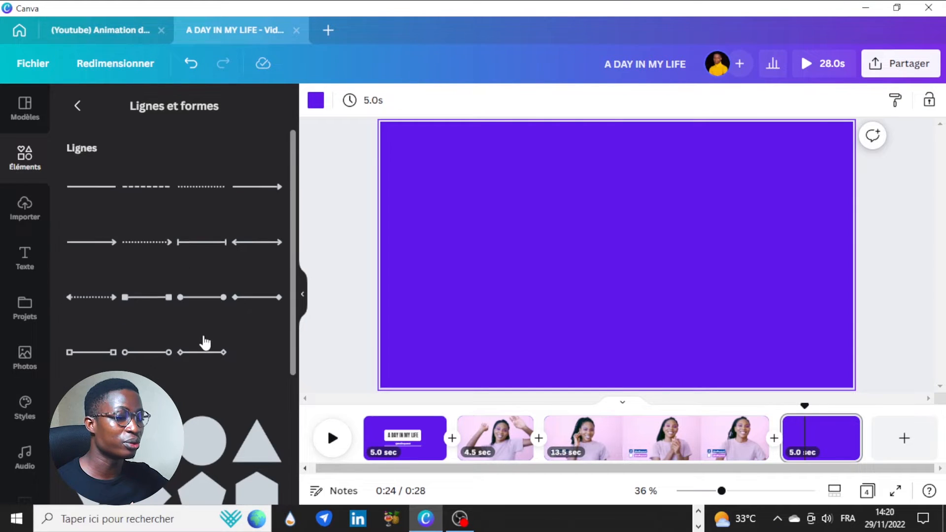
{"action": "scroll", "coordinate": [204, 345], "scroll_direction": "down", "scroll_amount": 2}
{"action": "left_click", "coordinate": [204, 372]}
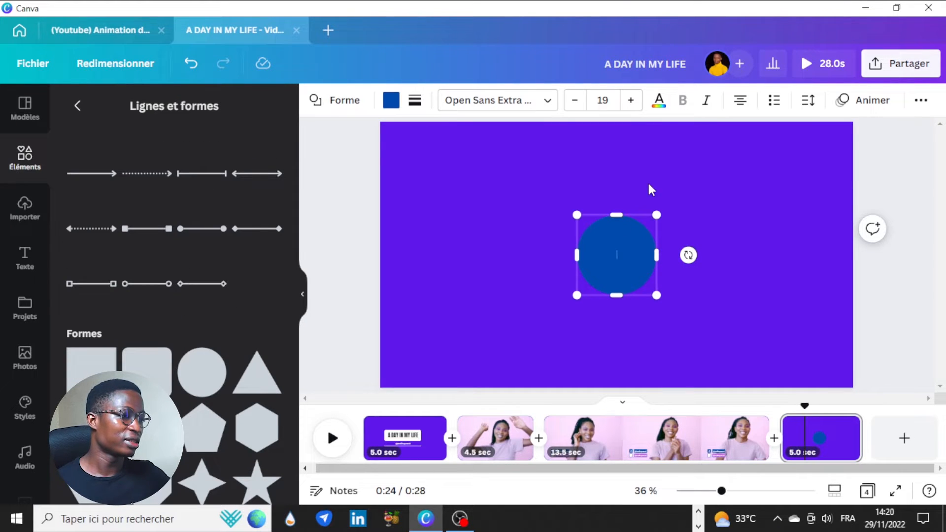
{"action": "left_click", "coordinate": [117, 40]}
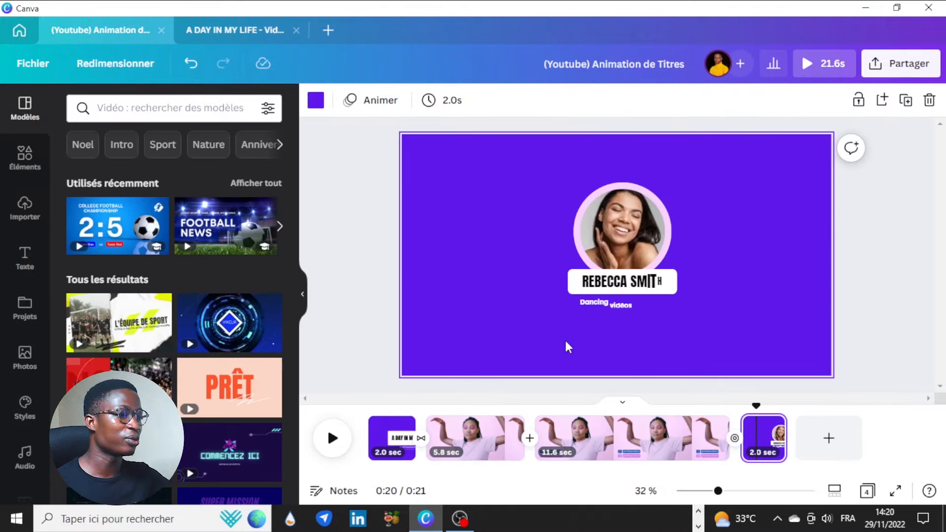
{"action": "left_click", "coordinate": [232, 29]}
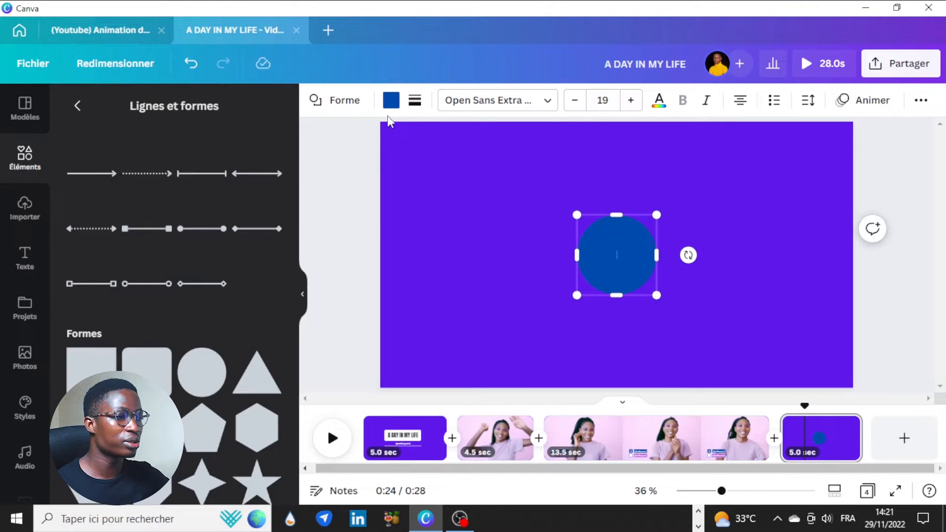
Fill the circle pink, enlarge it and centre it on the end page
{"action": "left_click", "coordinate": [391, 101]}
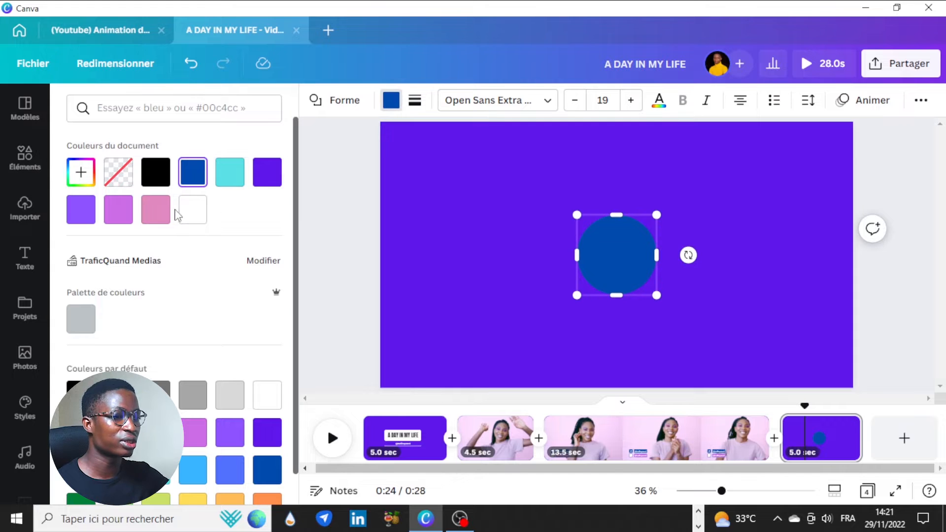
{"action": "left_click", "coordinate": [155, 209]}
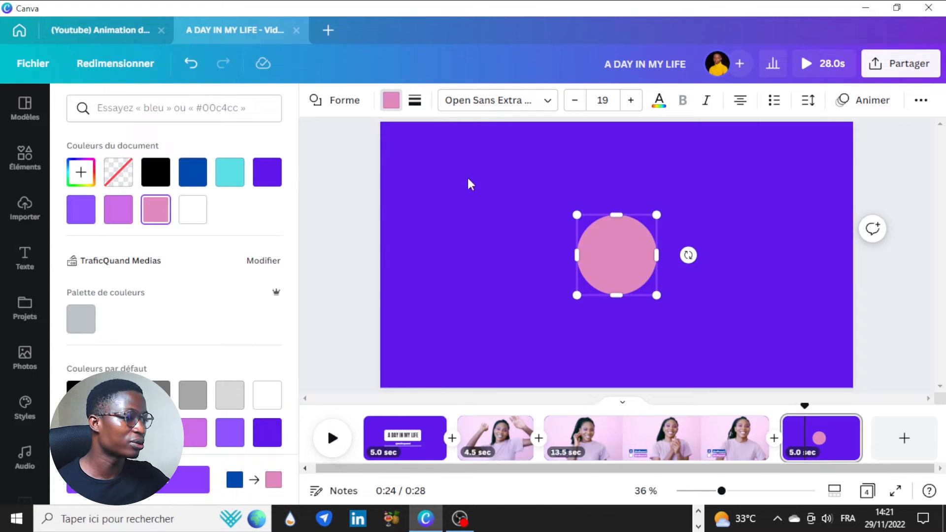
{"action": "left_click_drag", "start_coordinate": [659, 212], "coordinate": [680, 192]}
{"action": "left_click_drag", "start_coordinate": [630, 257], "coordinate": [617, 255]}
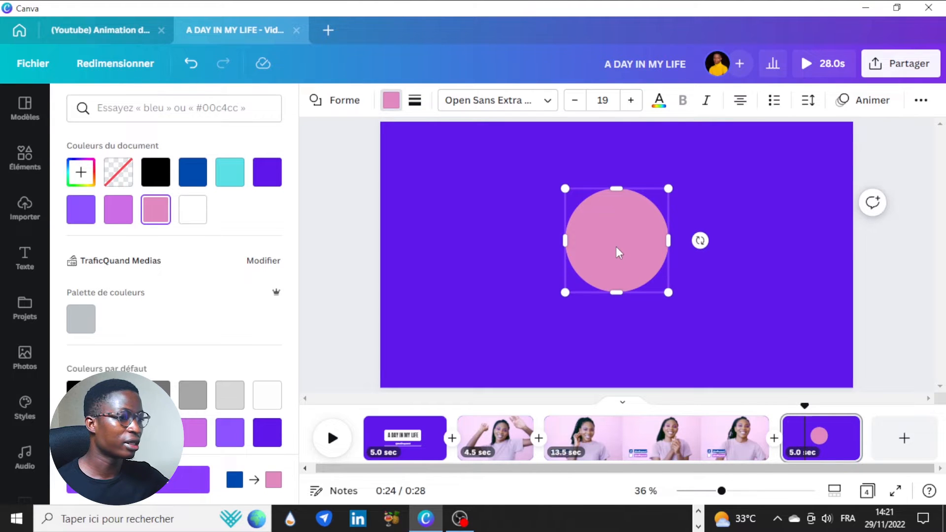
Recolour the circle light pink #EFCCF4, sampled with the eyedropper from a timeline thumbnail
{"action": "left_click", "coordinate": [77, 173]}
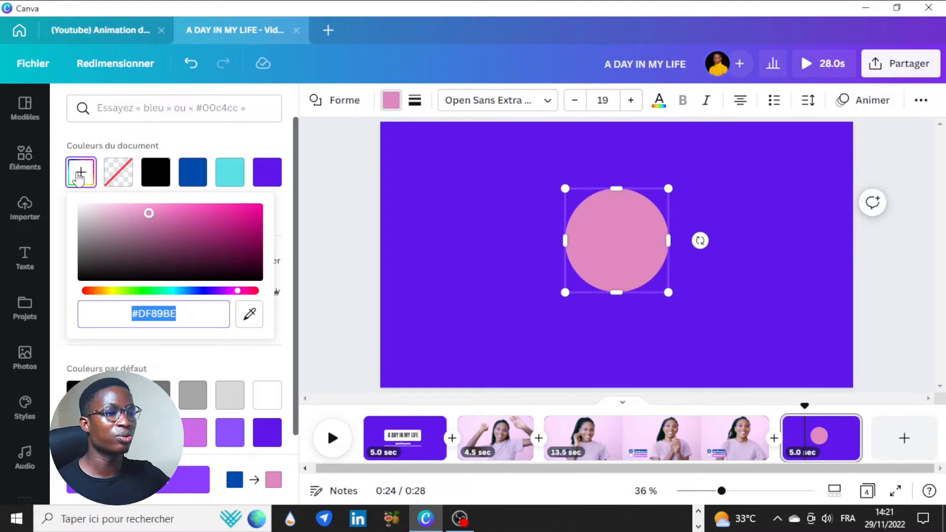
{"action": "left_click", "coordinate": [252, 321]}
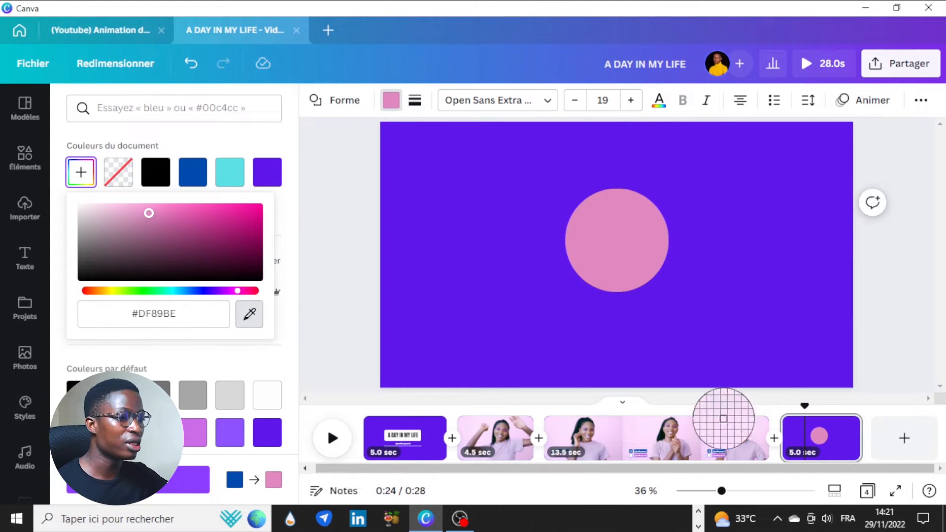
{"action": "left_click", "coordinate": [617, 434]}
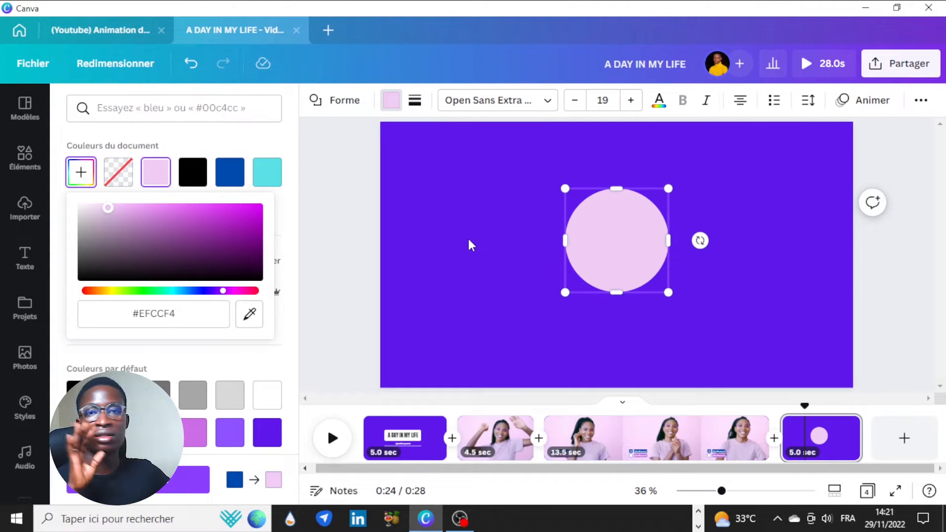
{"action": "key", "text": "Escape"}
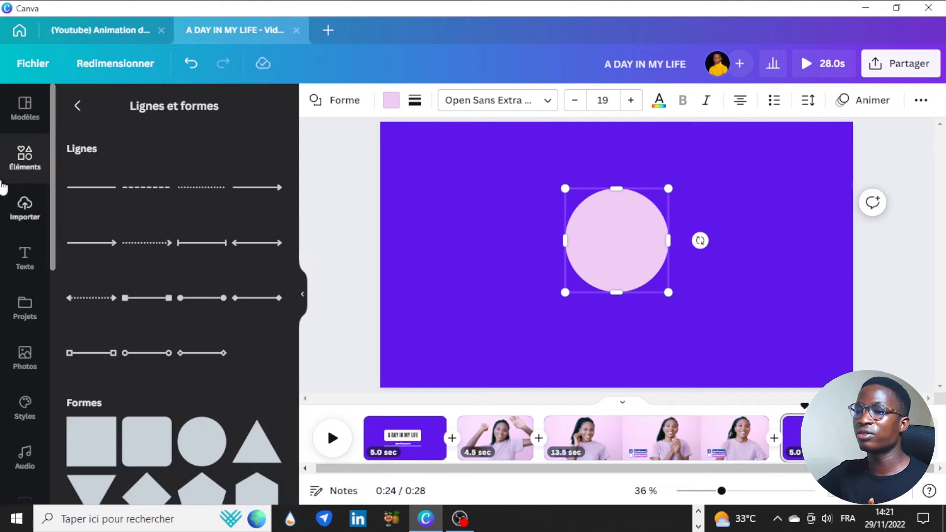
Add a circular image frame from the Cadres section of Éléments
{"action": "left_click", "coordinate": [78, 106]}
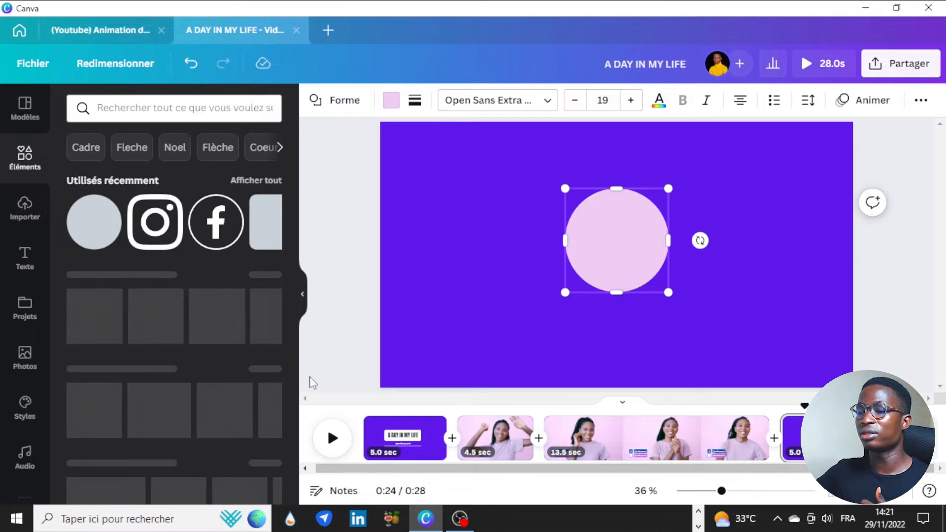
{"action": "scroll", "coordinate": [217, 348], "scroll_direction": "down", "scroll_amount": 8}
{"action": "scroll", "coordinate": [218, 365], "scroll_direction": "up", "scroll_amount": 1}
{"action": "scroll", "coordinate": [218, 365], "scroll_direction": "down", "scroll_amount": 5}
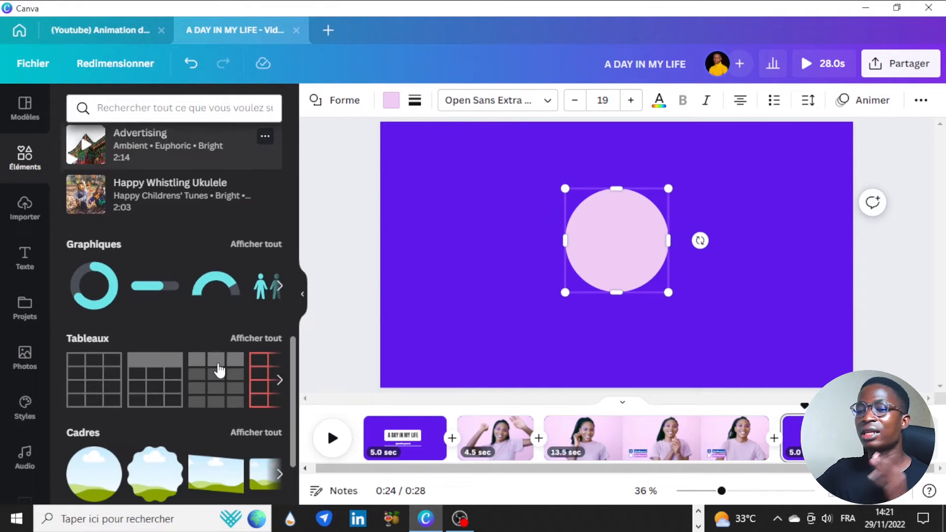
{"action": "scroll", "coordinate": [219, 371], "scroll_direction": "down", "scroll_amount": 4}
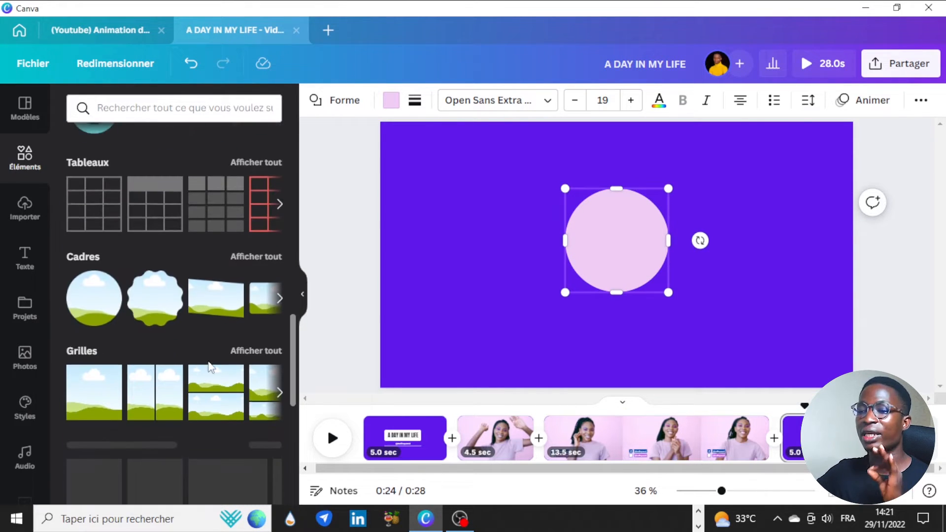
{"action": "left_click", "coordinate": [94, 304]}
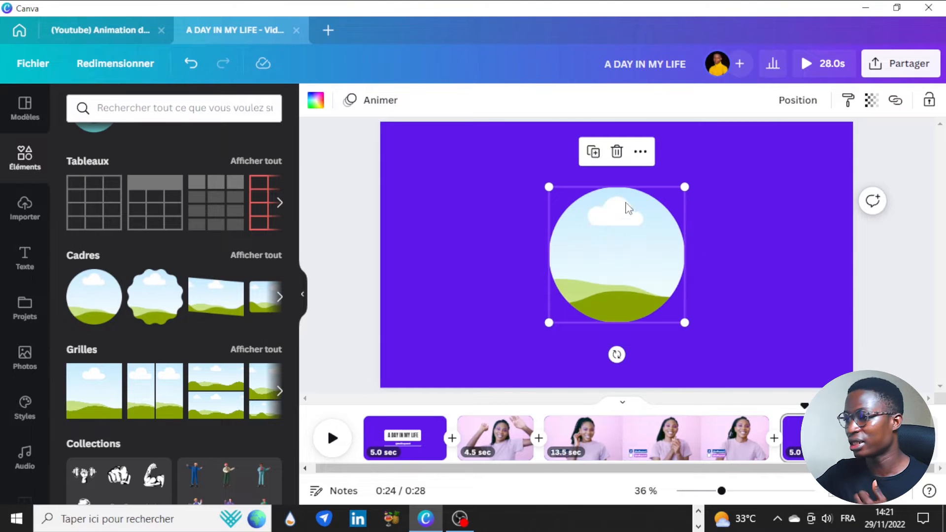
Resize the frame to 379×379 and centre it inside the pink circle
{"action": "left_click_drag", "start_coordinate": [683, 189], "coordinate": [640, 255]}
{"action": "left_click", "coordinate": [643, 270]}
{"action": "left_click", "coordinate": [583, 292]}
{"action": "left_click_drag", "start_coordinate": [583, 293], "coordinate": [611, 249]}
{"action": "left_click_drag", "start_coordinate": [658, 276], "coordinate": [674, 293]}
{"action": "left_click_drag", "start_coordinate": [644, 262], "coordinate": [637, 257]}
{"action": "left_click", "coordinate": [719, 223]}
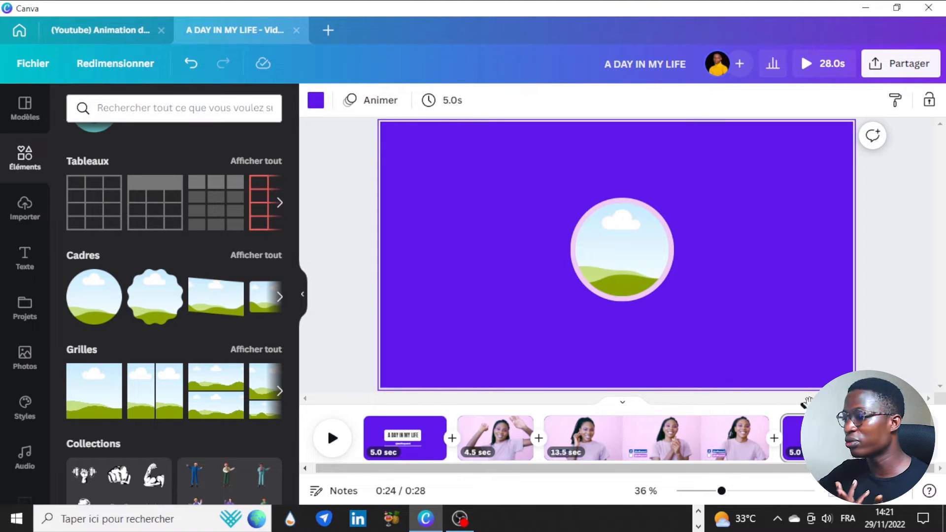
{"action": "left_click", "coordinate": [733, 417]}
Drop the smiling woman's photo from Photos into the circular frame on the end page
{"action": "left_click_drag", "start_coordinate": [737, 417], "coordinate": [817, 417]}
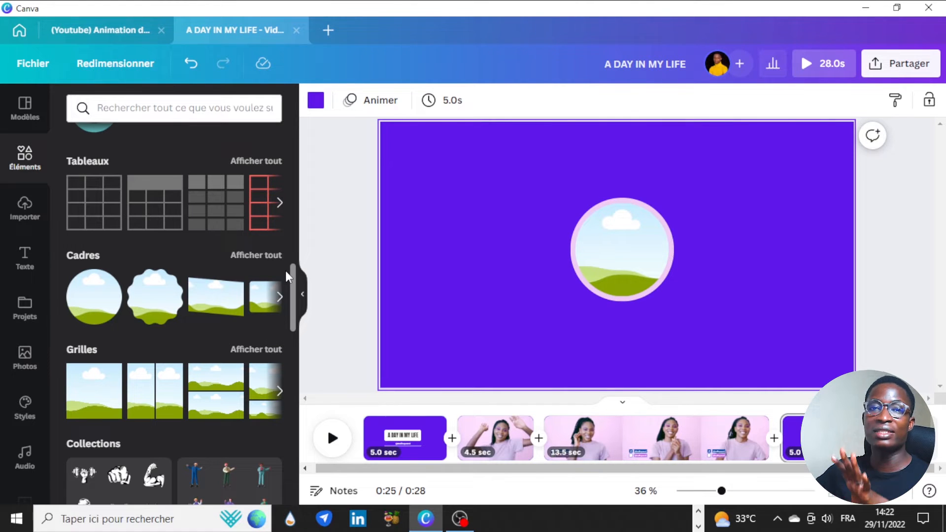
{"action": "scroll", "coordinate": [192, 300], "scroll_direction": "down", "scroll_amount": 12}
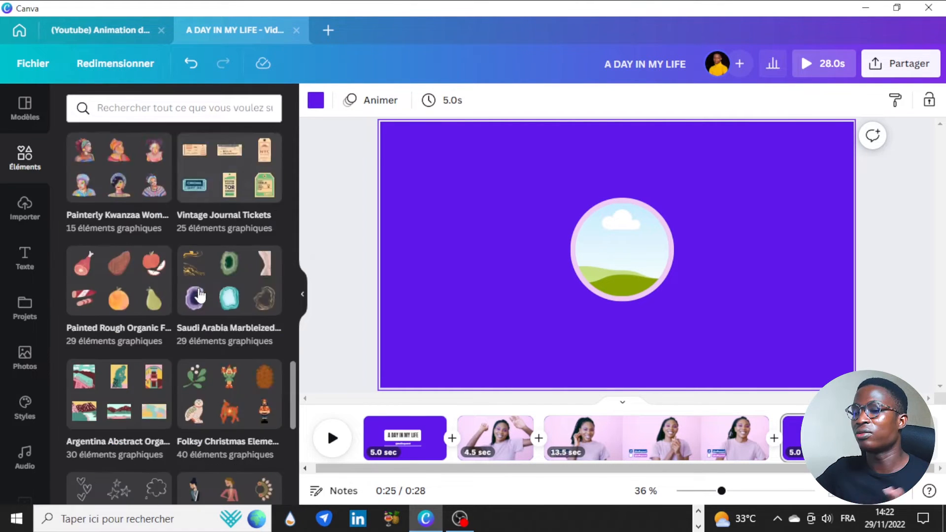
{"action": "scroll", "coordinate": [200, 296], "scroll_direction": "down", "scroll_amount": 12}
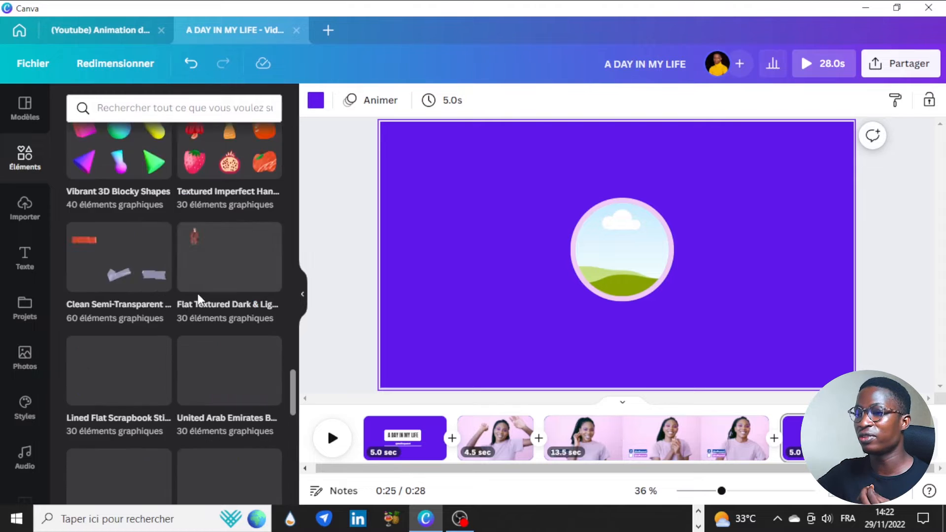
{"action": "scroll", "coordinate": [197, 295], "scroll_direction": "up", "scroll_amount": 15}
{"action": "scroll", "coordinate": [197, 294], "scroll_direction": "up", "scroll_amount": 6}
{"action": "scroll", "coordinate": [181, 296], "scroll_direction": "up", "scroll_amount": 5}
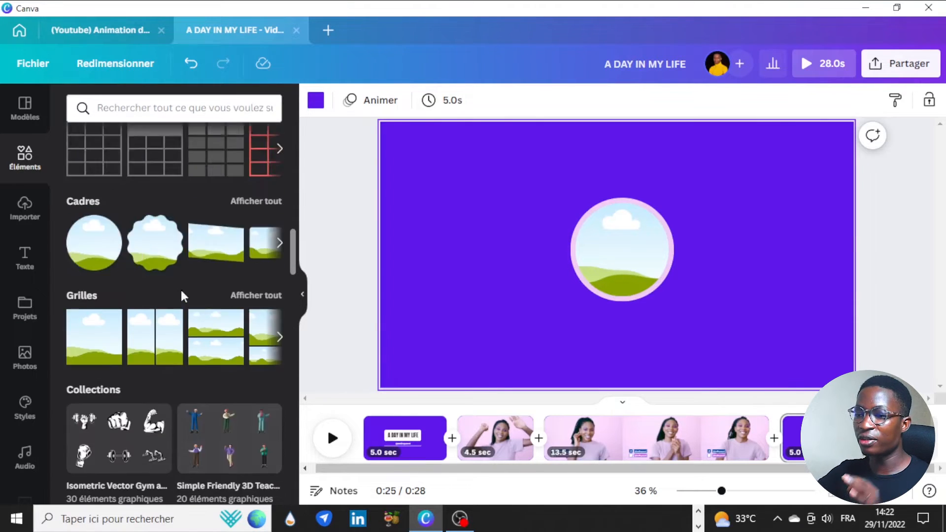
{"action": "left_click", "coordinate": [28, 363]}
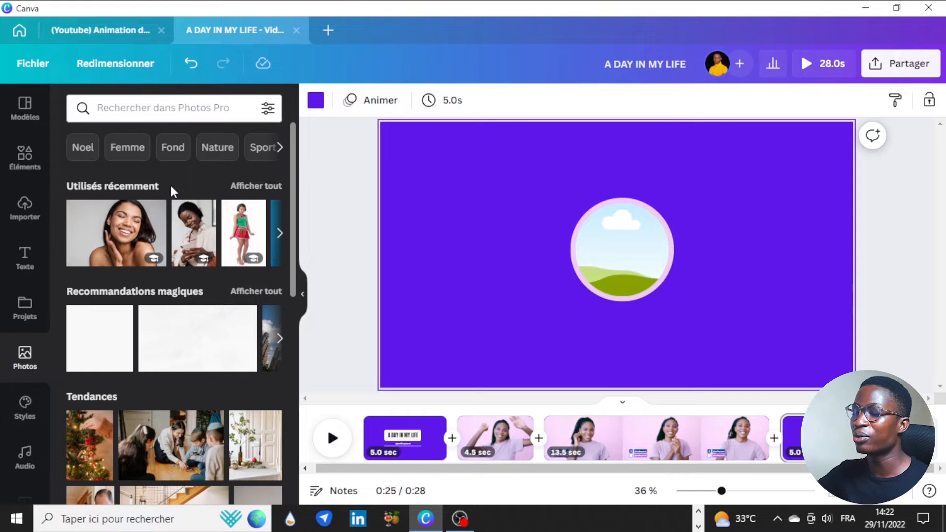
{"action": "left_click_drag", "start_coordinate": [117, 235], "coordinate": [595, 240]}
Adjust the photo's crop inside the circle, then view the Animation de Titres reference design
{"action": "double_click", "coordinate": [616, 229]}
{"action": "left_click", "coordinate": [799, 252]}
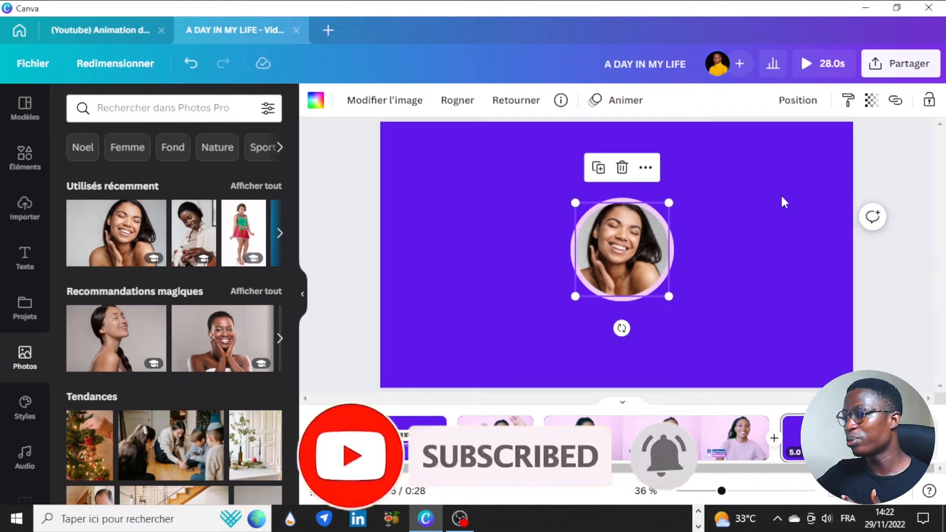
{"action": "left_click", "coordinate": [537, 199]}
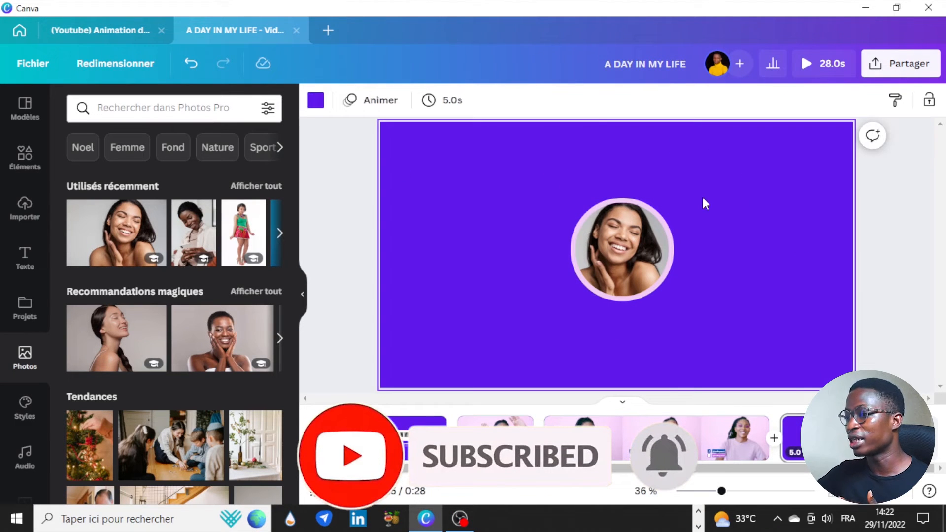
{"action": "left_click", "coordinate": [619, 199]}
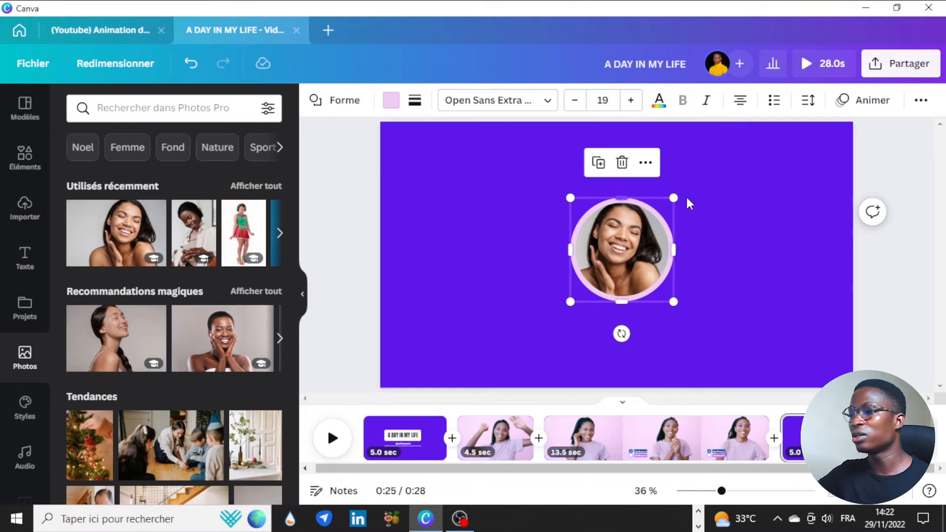
{"action": "left_click", "coordinate": [746, 275]}
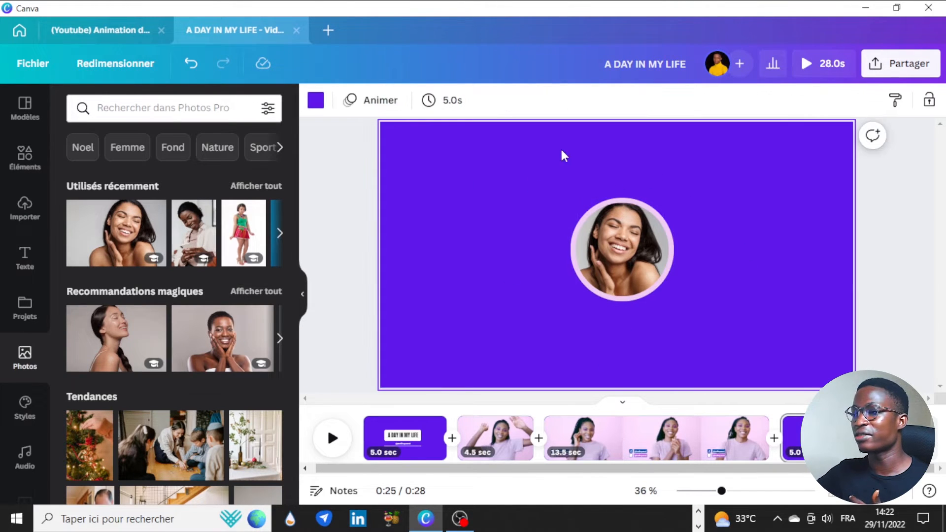
{"action": "left_click", "coordinate": [92, 21]}
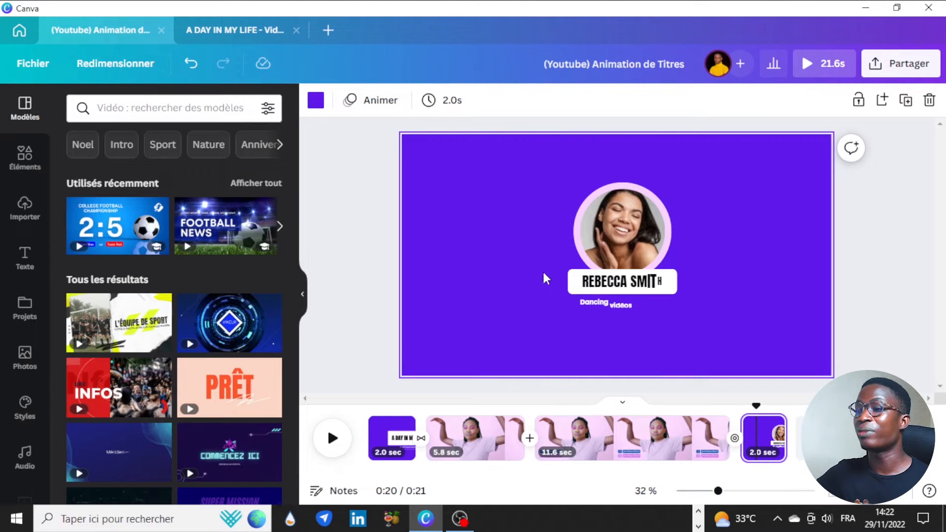
Back in A DAY IN MY LIFE, add a rounded square and resize it into a bar below the photo
{"action": "left_click", "coordinate": [218, 29]}
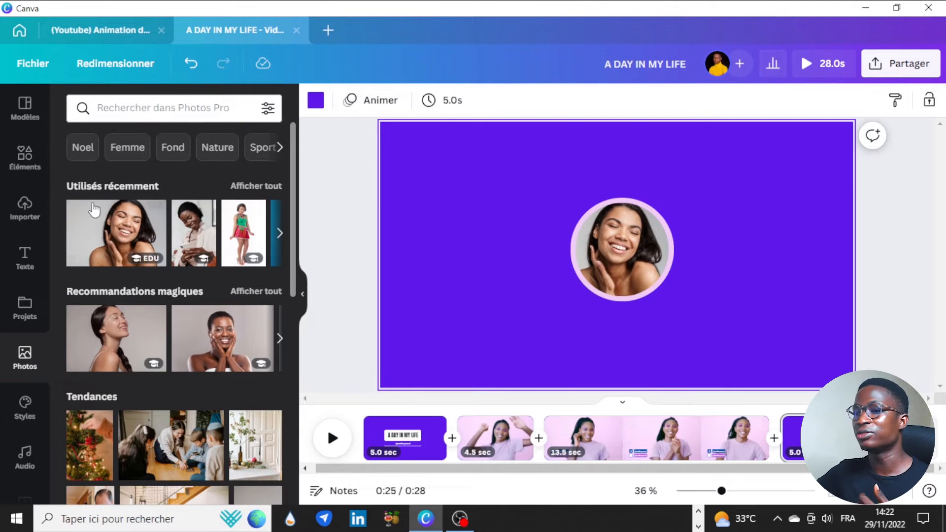
{"action": "left_click", "coordinate": [22, 153]}
{"action": "scroll", "coordinate": [244, 241], "scroll_direction": "up", "scroll_amount": 6}
{"action": "scroll", "coordinate": [245, 231], "scroll_direction": "up", "scroll_amount": 8}
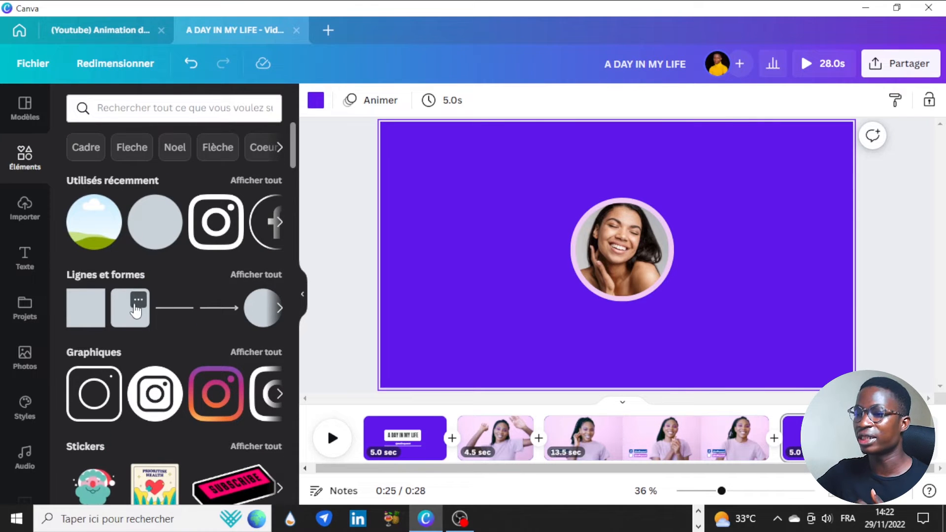
{"action": "left_click", "coordinate": [121, 311]}
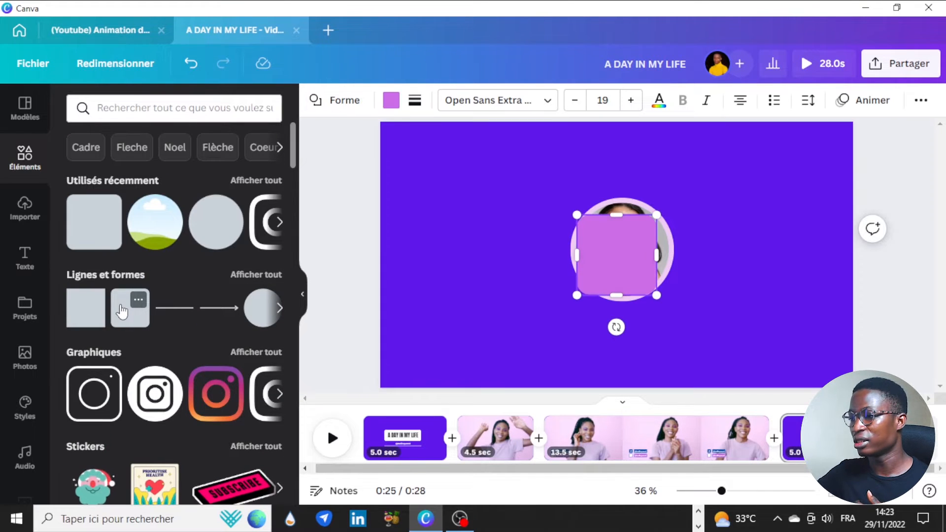
{"action": "left_click_drag", "start_coordinate": [617, 215], "coordinate": [540, 279]}
{"action": "left_click_drag", "start_coordinate": [607, 328], "coordinate": [630, 353]}
Set the bar's Arrondir les angles corner rounding to 15
{"action": "left_click", "coordinate": [413, 106]}
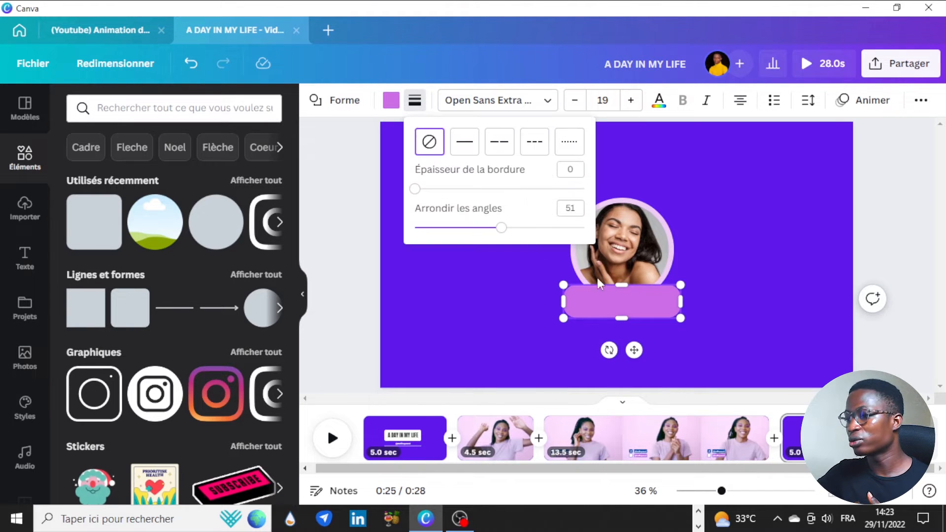
{"action": "left_click_drag", "start_coordinate": [501, 228], "coordinate": [462, 227]}
{"action": "left_click", "coordinate": [566, 208]}
{"action": "left_click", "coordinate": [413, 101]}
{"action": "left_click", "coordinate": [413, 101]}
{"action": "left_click", "coordinate": [567, 208]}
{"action": "type", "text": "15"}
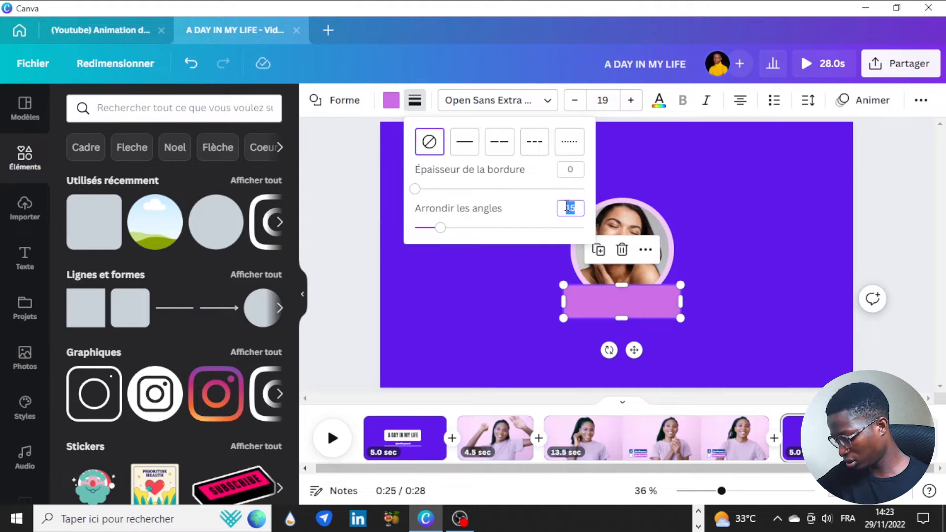
{"action": "left_click", "coordinate": [685, 190]}
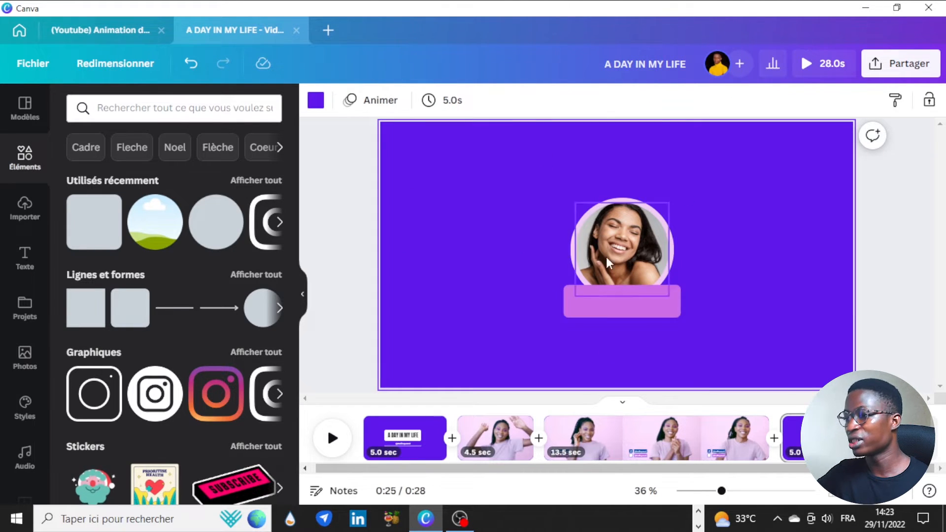
{"action": "left_click", "coordinate": [637, 301]}
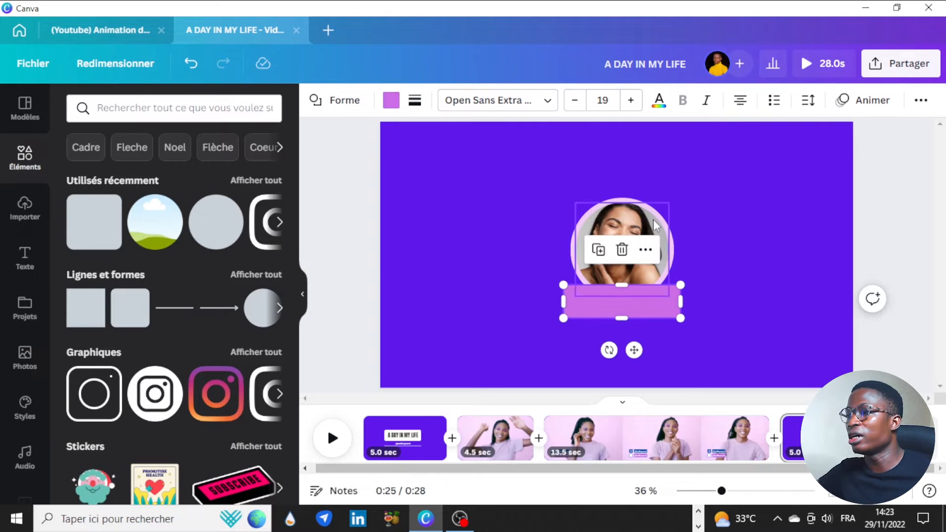
{"action": "left_click", "coordinate": [873, 101]}
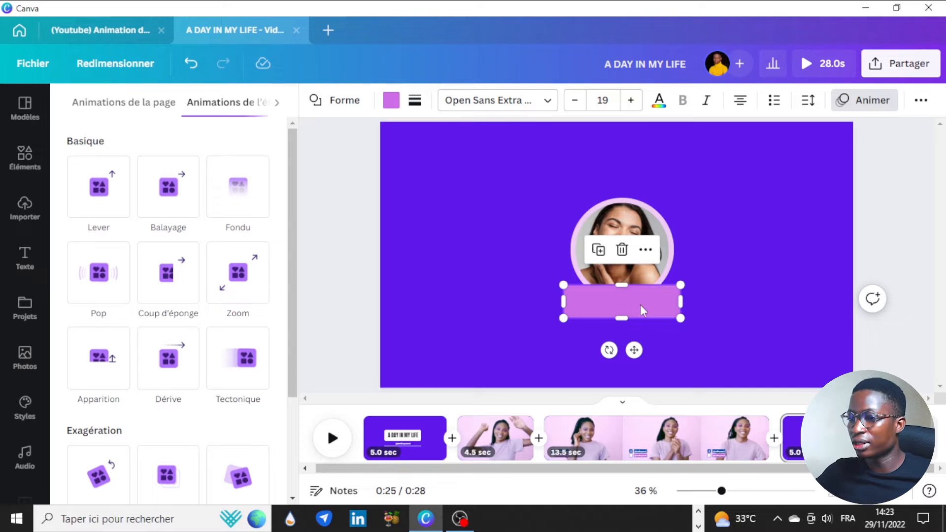
Give the bar an Apparition animation on Les deux (entry and exit) with angle →
{"action": "left_click", "coordinate": [99, 358]}
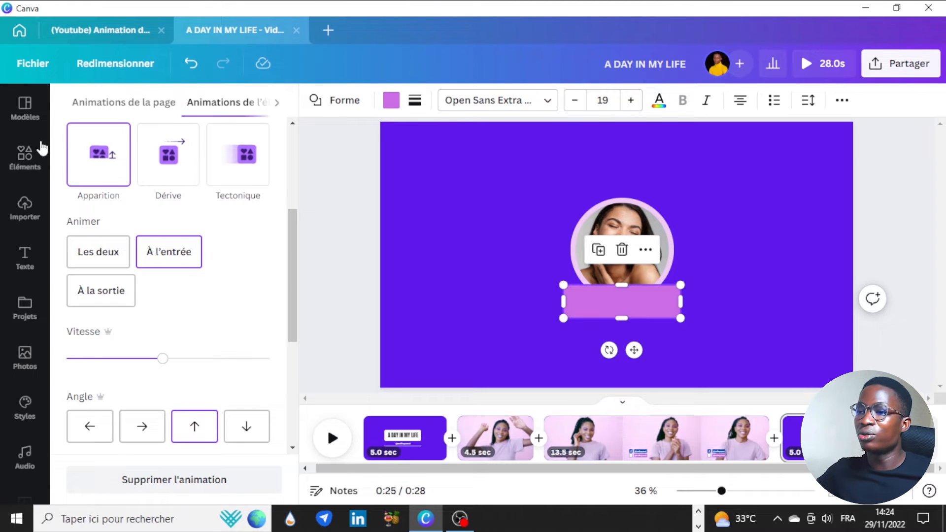
{"action": "left_click", "coordinate": [84, 254]}
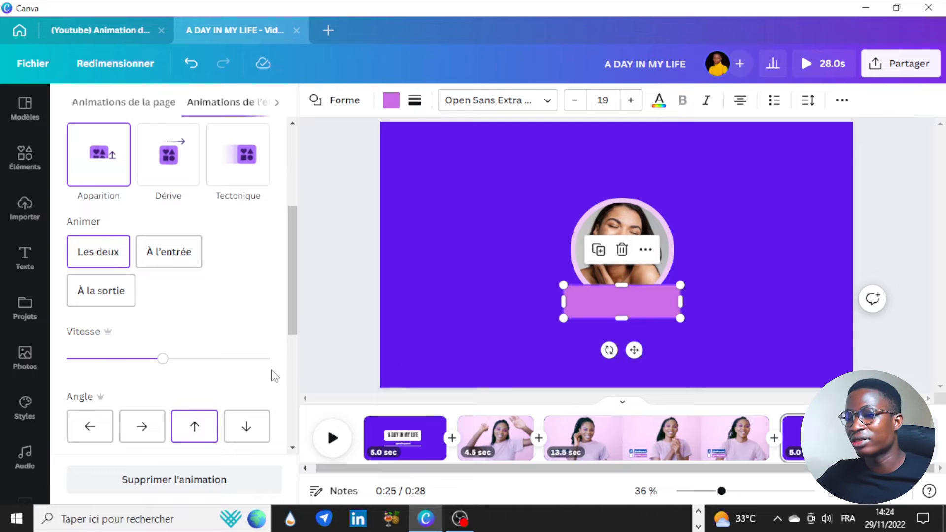
{"action": "left_click", "coordinate": [141, 425]}
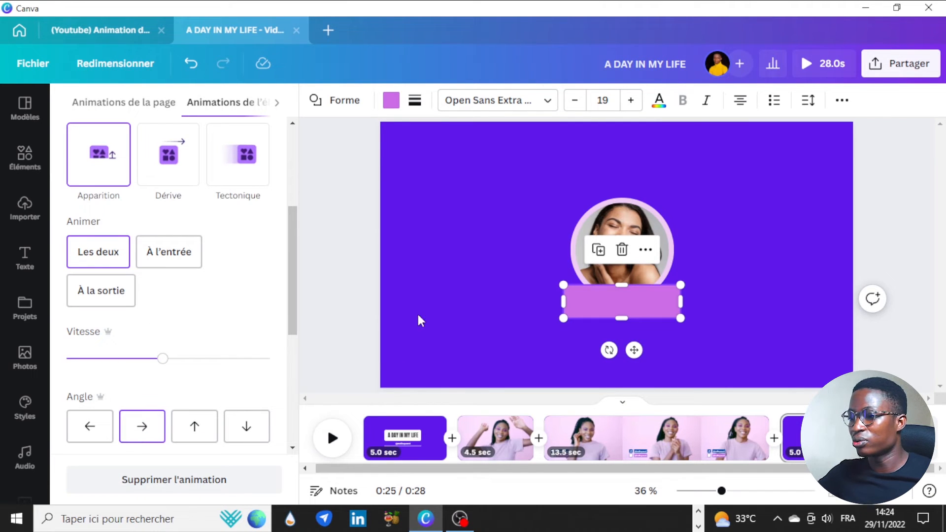
{"action": "left_click", "coordinate": [440, 288]}
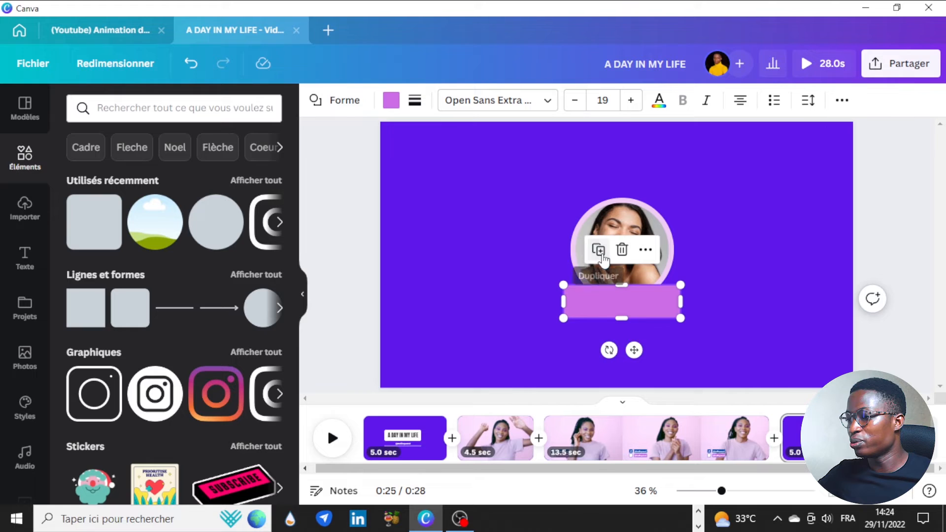
Duplicate the bar twice, colour the copies light pink and white, and stack the white one on top
{"action": "left_click", "coordinate": [602, 256]}
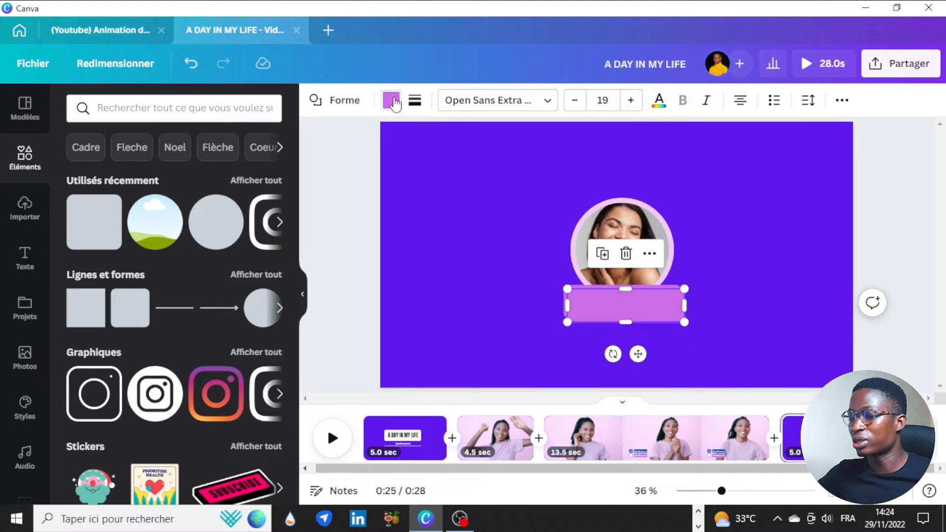
{"action": "left_click", "coordinate": [390, 100]}
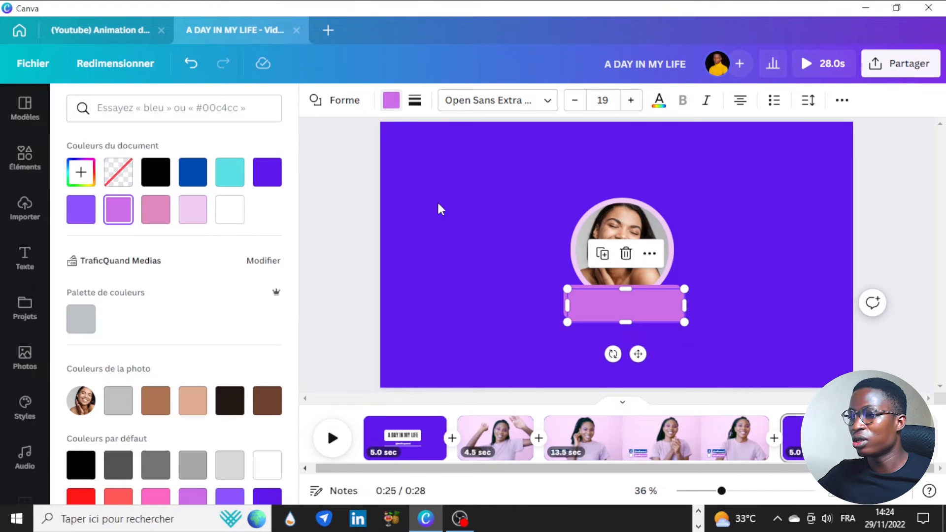
{"action": "left_click", "coordinate": [192, 209]}
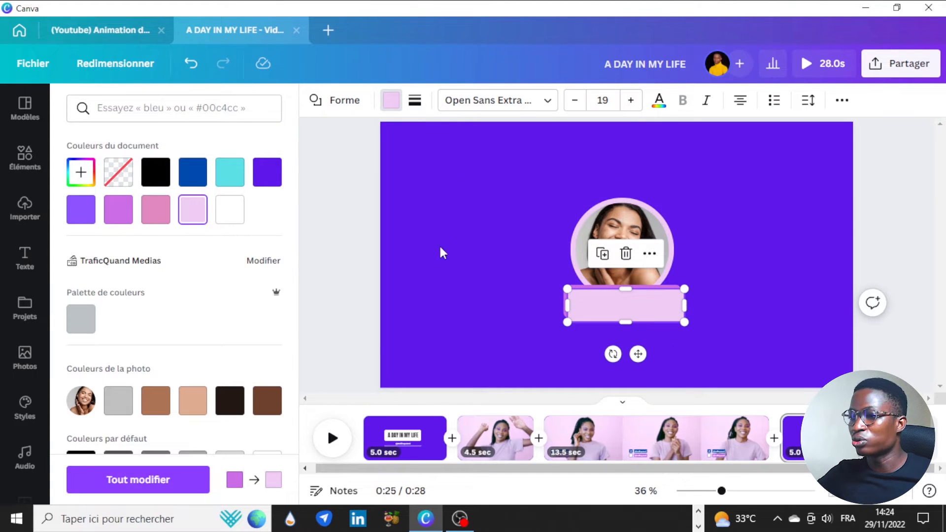
{"action": "left_click", "coordinate": [602, 255]}
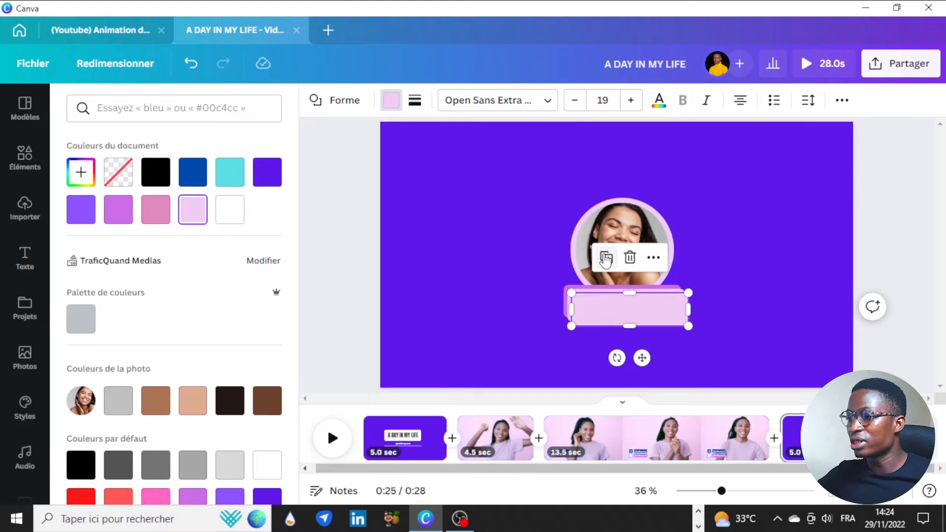
{"action": "left_click", "coordinate": [228, 211]}
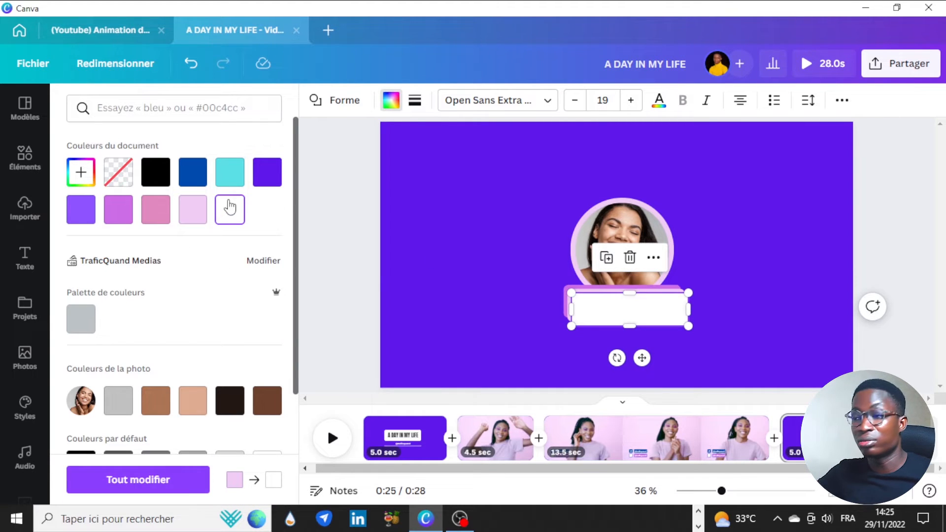
{"action": "left_click", "coordinate": [474, 272]}
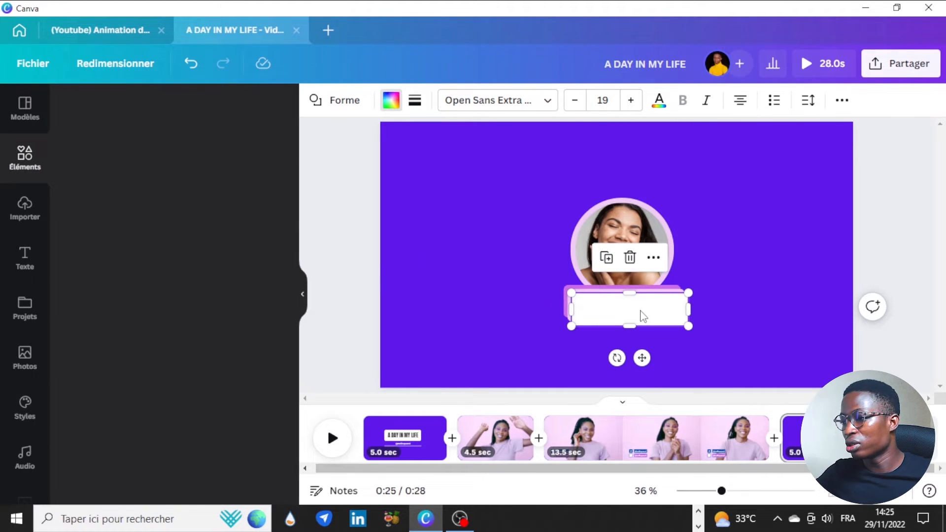
{"action": "left_click_drag", "start_coordinate": [640, 309], "coordinate": [649, 334]}
{"action": "left_click", "coordinate": [645, 306]}
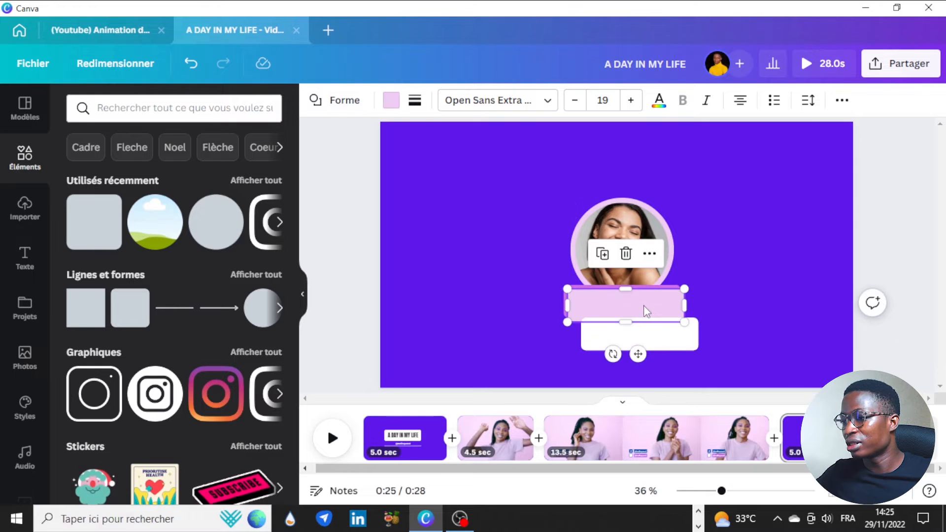
{"action": "left_click_drag", "start_coordinate": [650, 338], "coordinate": [632, 302]}
{"action": "left_click", "coordinate": [725, 254]}
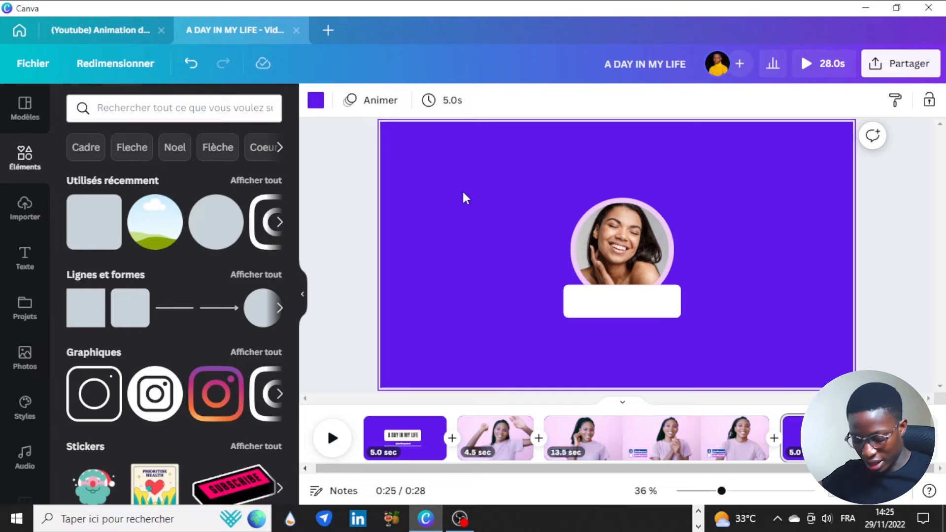
Add a text box set in the Anton font and uppercase
{"action": "key", "text": "t"}
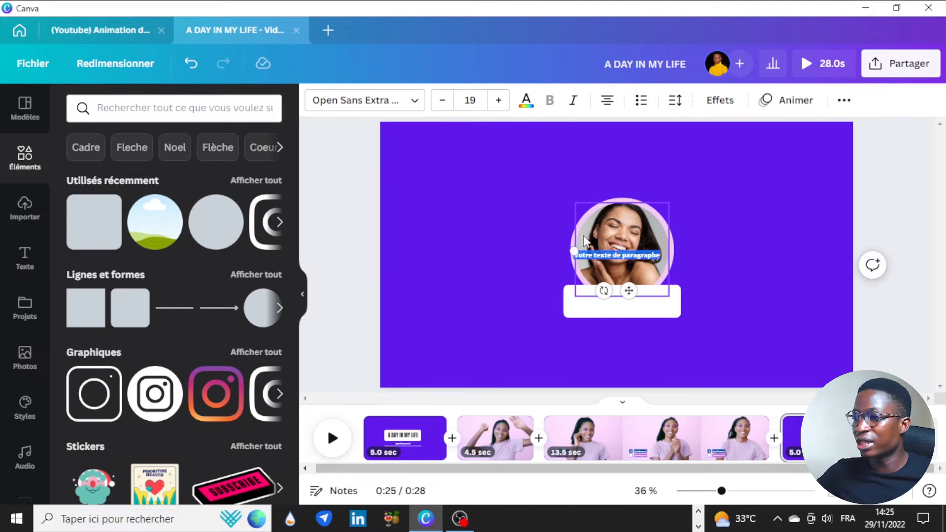
{"action": "left_click_drag", "start_coordinate": [574, 252], "coordinate": [498, 202]}
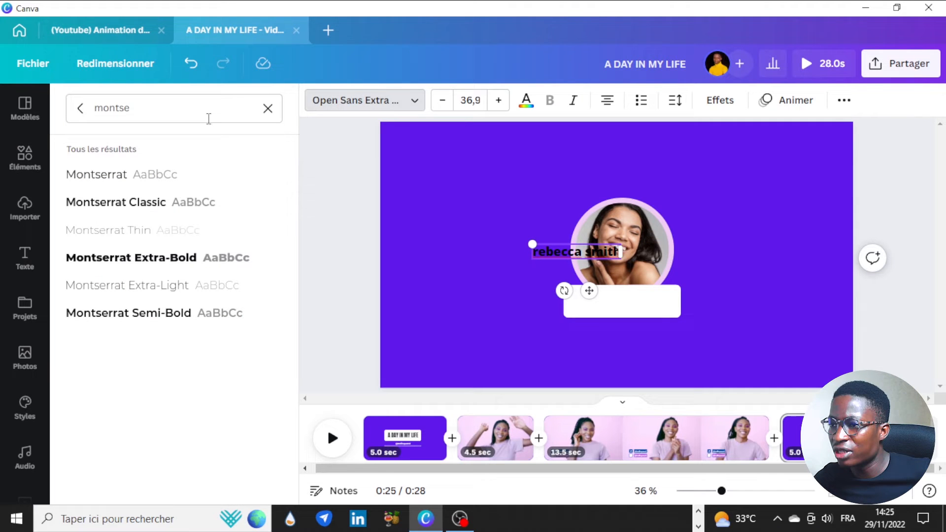
{"action": "double_click", "coordinate": [208, 106]}
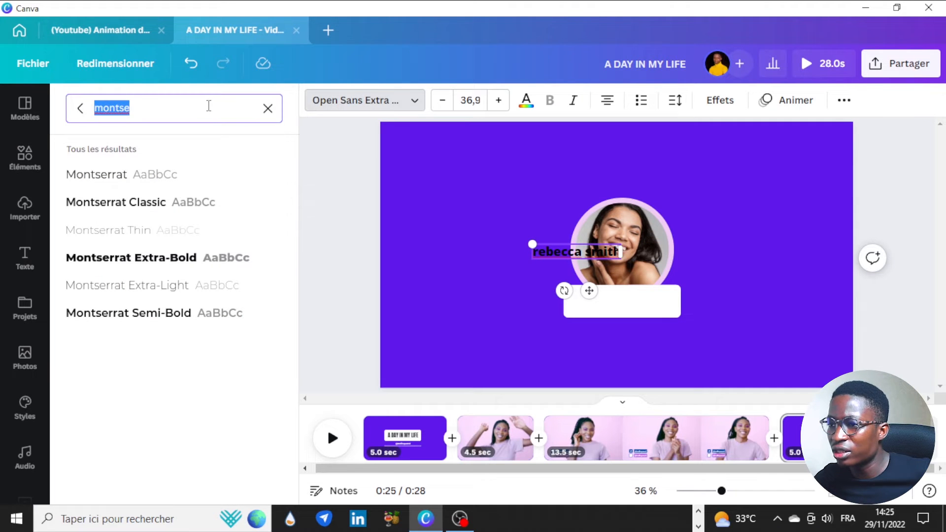
{"action": "type", "text": "ant"}
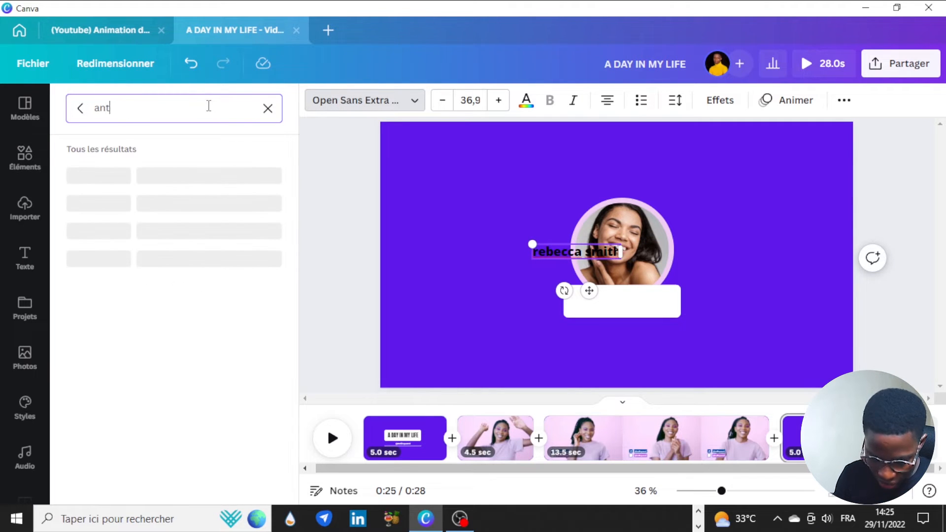
{"action": "type", "text": "on"}
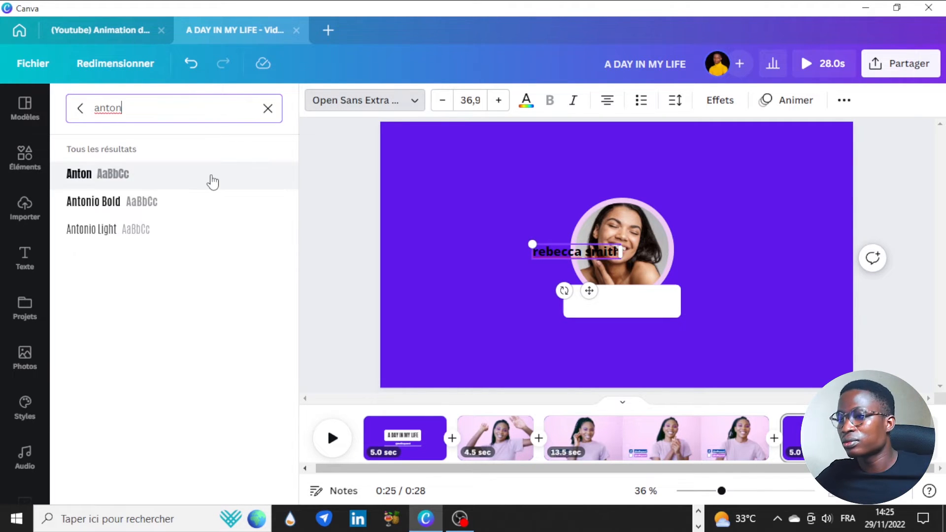
{"action": "left_click", "coordinate": [210, 180]}
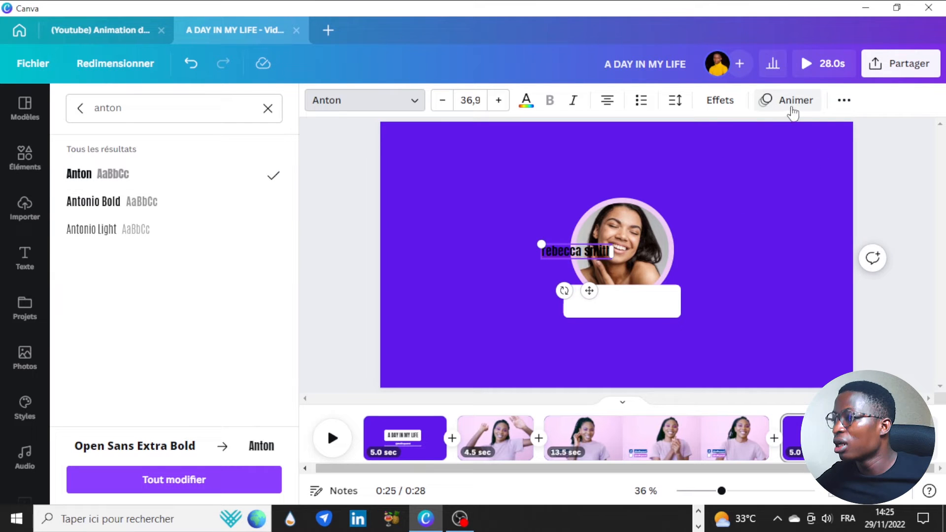
{"action": "left_click", "coordinate": [847, 103]}
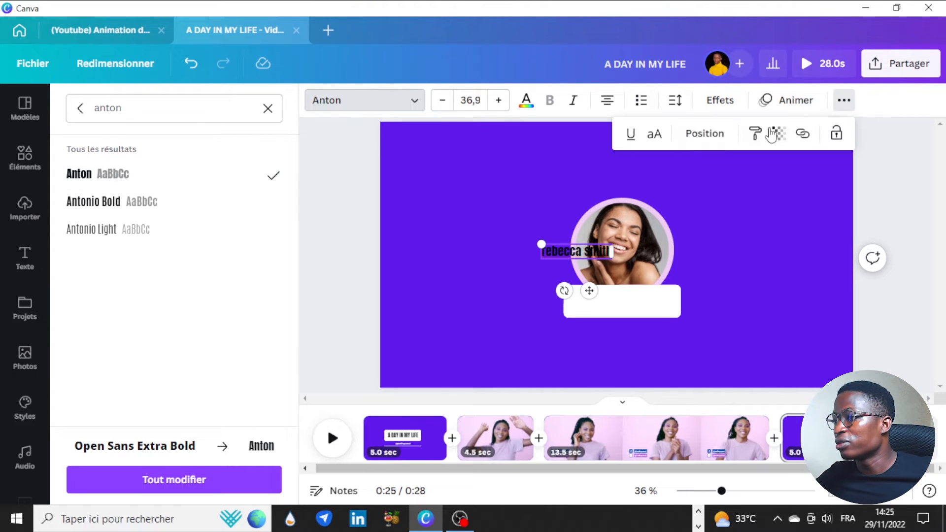
{"action": "left_click", "coordinate": [655, 134]}
{"action": "left_click_drag", "start_coordinate": [585, 291], "coordinate": [613, 340]}
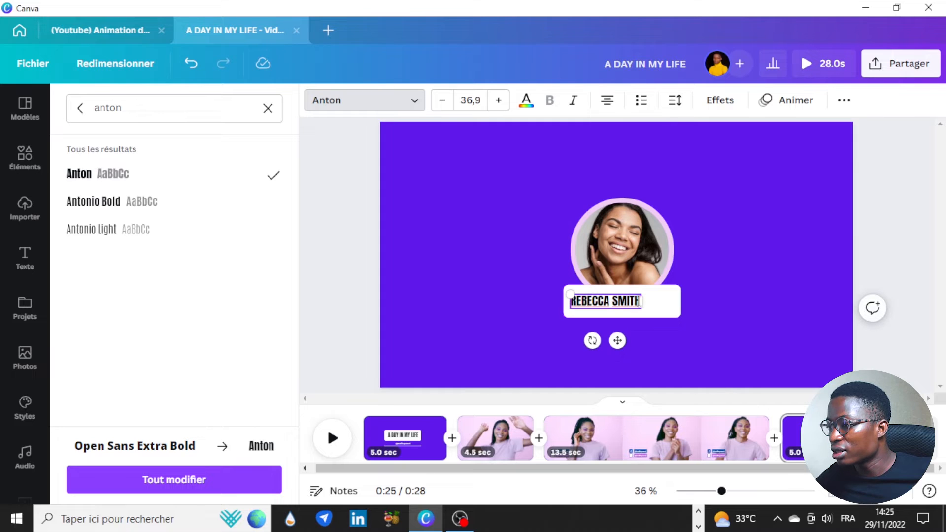
{"action": "left_click_drag", "start_coordinate": [640, 293], "coordinate": [674, 295]}
{"action": "left_click", "coordinate": [726, 248]}
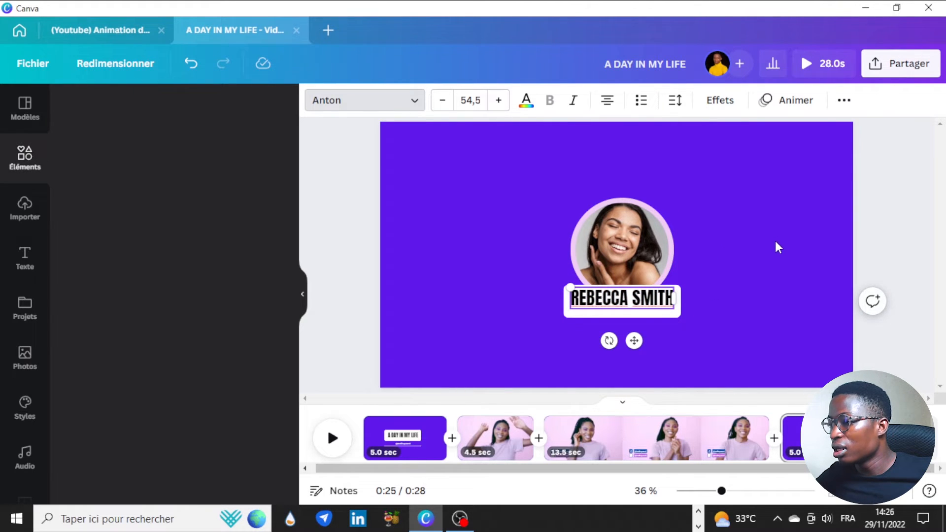
{"action": "left_click", "coordinate": [620, 301]}
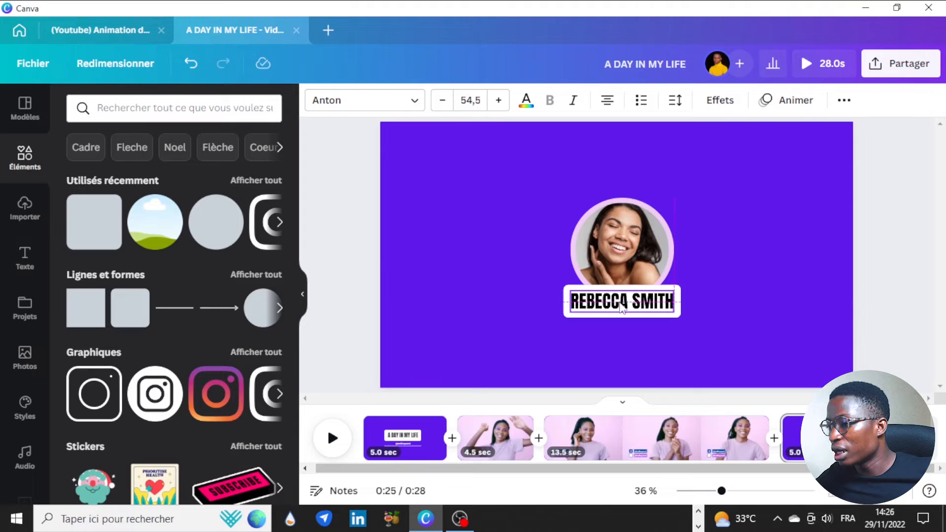
{"action": "left_click", "coordinate": [776, 248]}
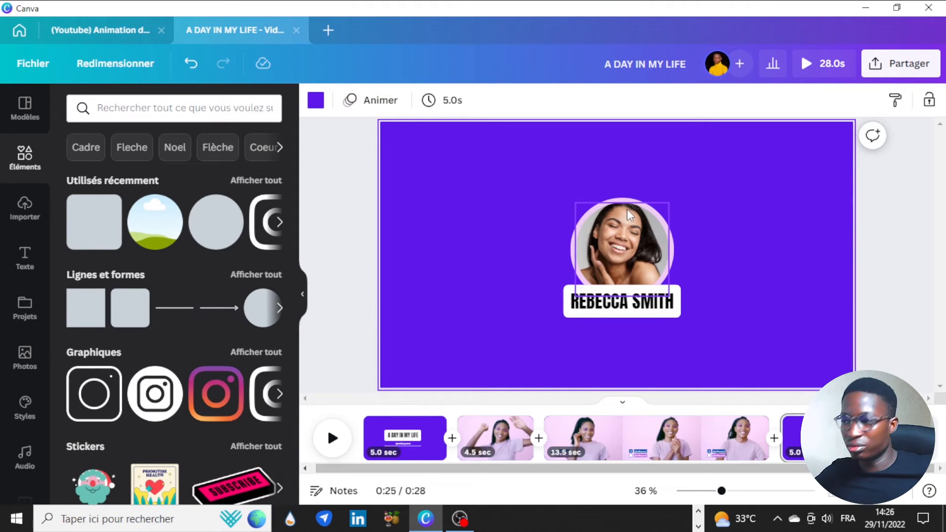
{"action": "left_click", "coordinate": [641, 301]}
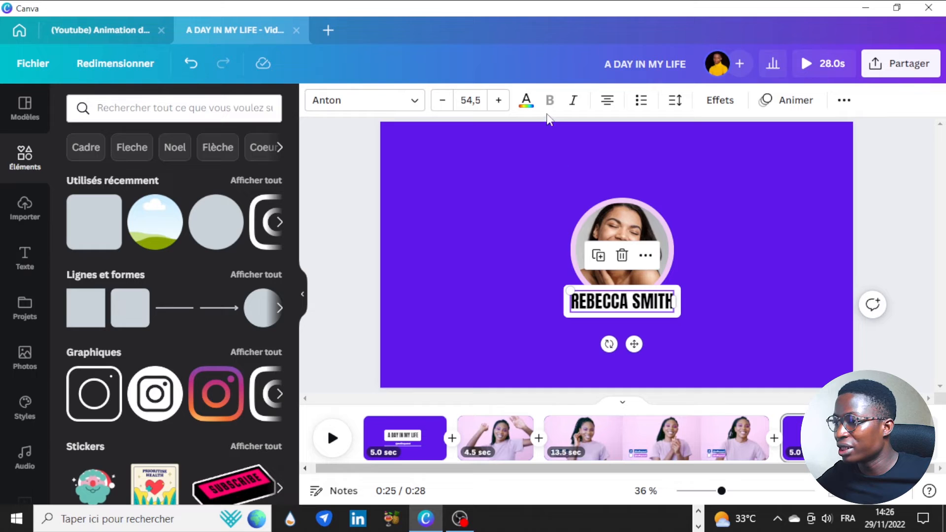
Duplicate the name below the label bar and set the copy's font to Montserrat Classic
{"action": "left_click", "coordinate": [598, 257]}
{"action": "left_click_drag", "start_coordinate": [638, 320], "coordinate": [641, 338]}
{"action": "double_click", "coordinate": [638, 335]}
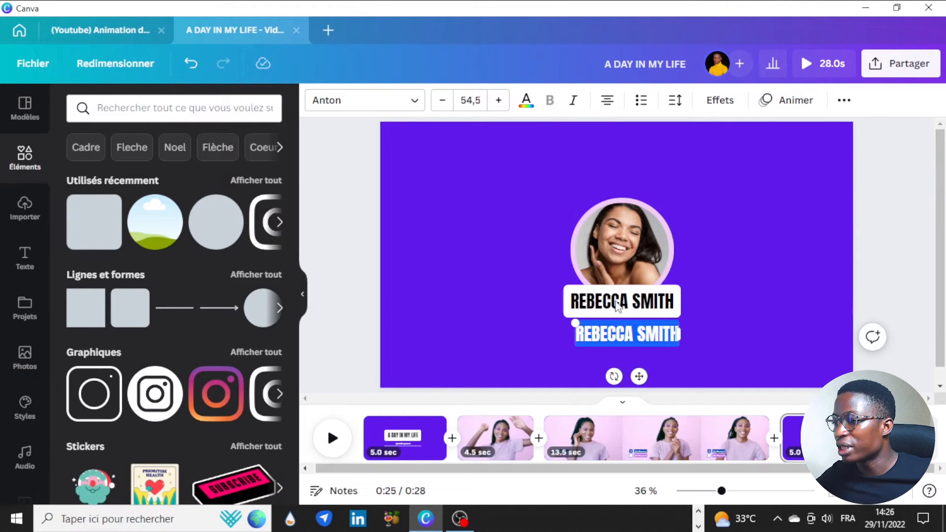
{"action": "left_click", "coordinate": [376, 100]}
{"action": "left_click", "coordinate": [130, 107]}
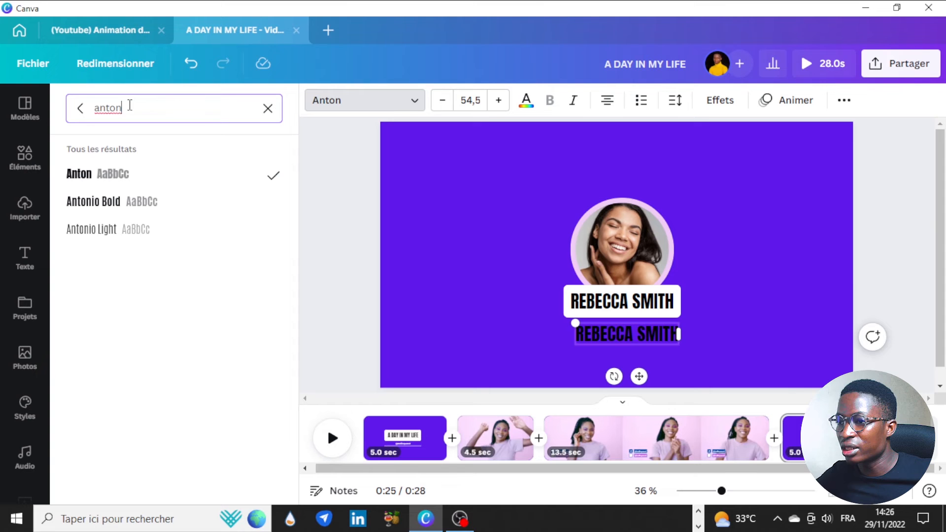
{"action": "type", "text": "mn"}
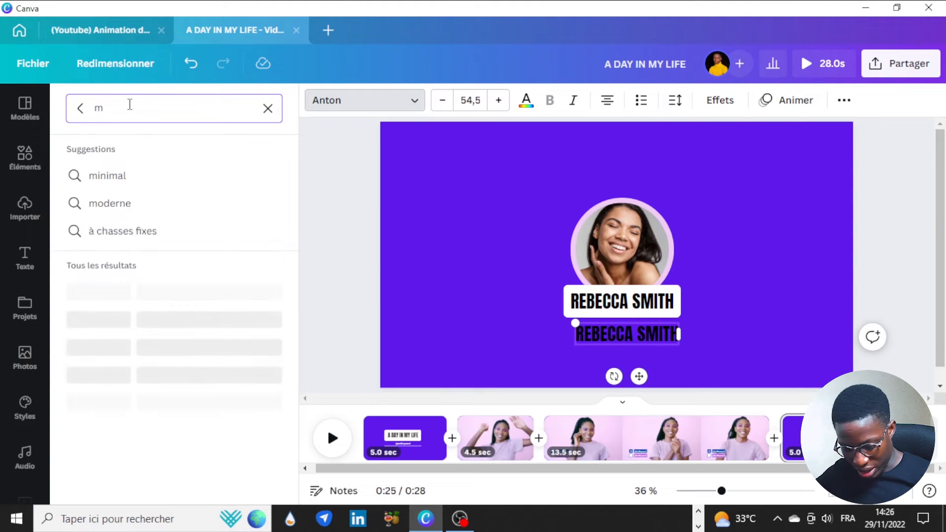
{"action": "key", "text": "BackSpace"}
{"action": "type", "text": "ontse"}
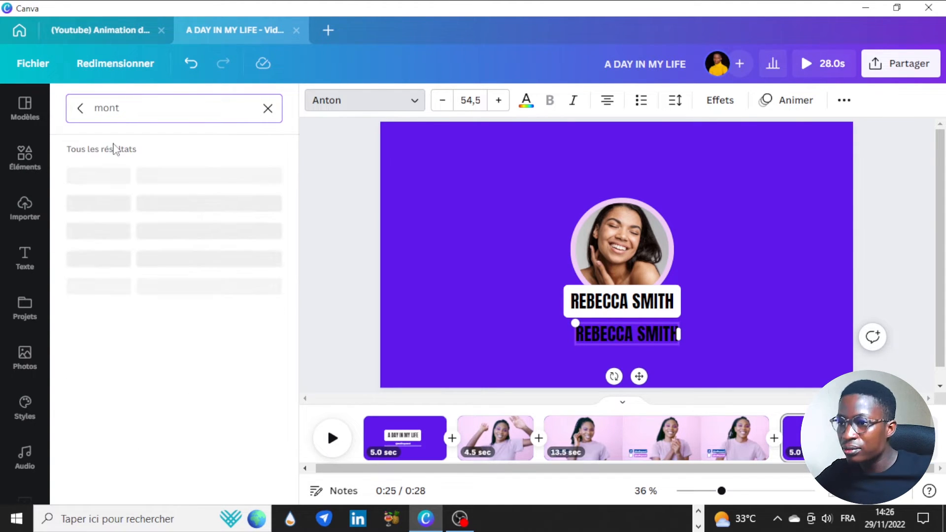
{"action": "left_click", "coordinate": [116, 202]}
Reduce the copy to size 37.5 and make it lowercase
{"action": "left_click", "coordinate": [436, 108]}
{"action": "left_click", "coordinate": [436, 109]}
{"action": "left_click", "coordinate": [436, 108]}
{"action": "left_click", "coordinate": [435, 109]}
{"action": "left_click", "coordinate": [435, 108]}
{"action": "left_click", "coordinate": [435, 108]}
{"action": "left_click", "coordinate": [436, 108]}
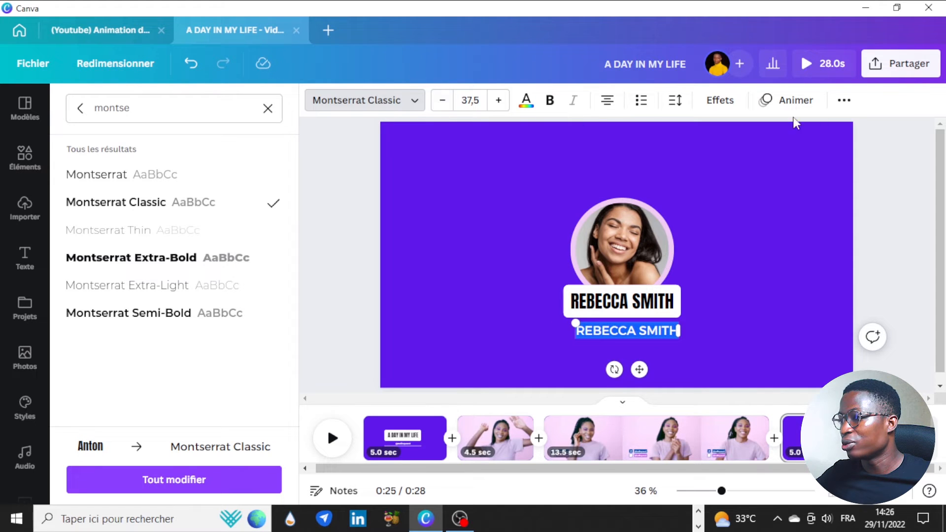
{"action": "left_click", "coordinate": [844, 100]}
{"action": "left_click", "coordinate": [657, 133]}
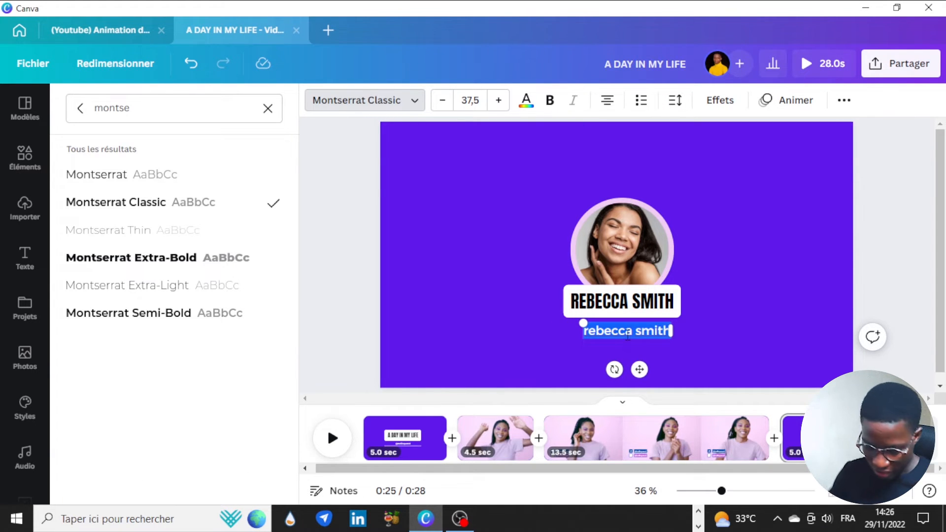
{"action": "type", "text": "@"}
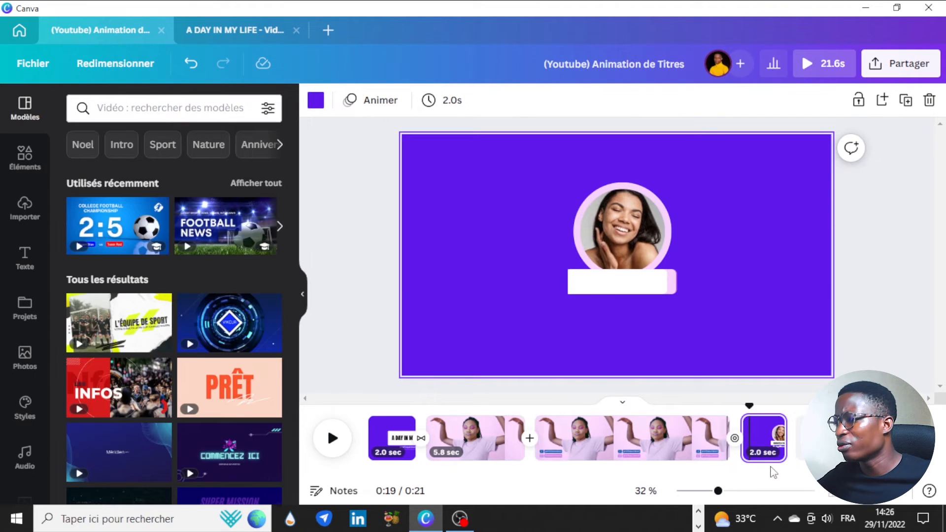
Retype the subtitle as 'Dancing vidéos and Mores', shrink it to 23,1 and centre it under the bar
{"action": "left_click_drag", "start_coordinate": [749, 405], "coordinate": [762, 407]}
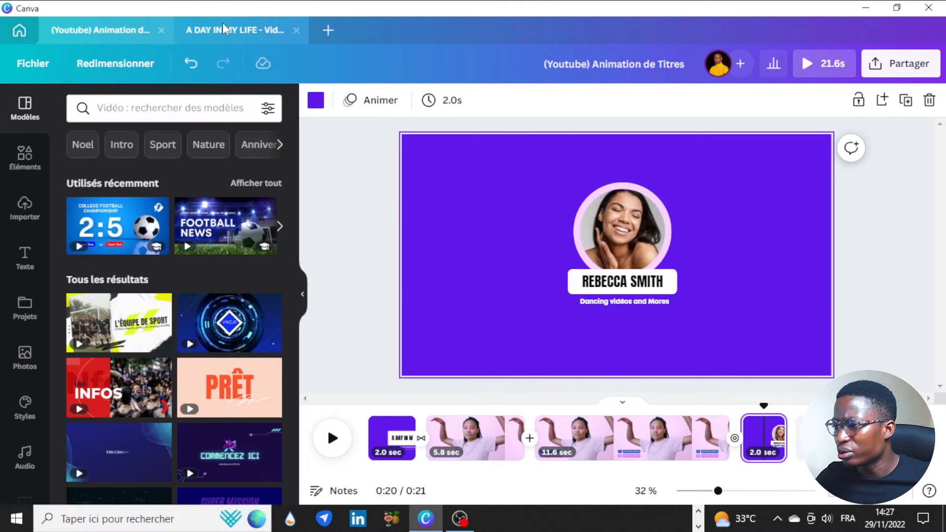
{"action": "left_click", "coordinate": [222, 22]}
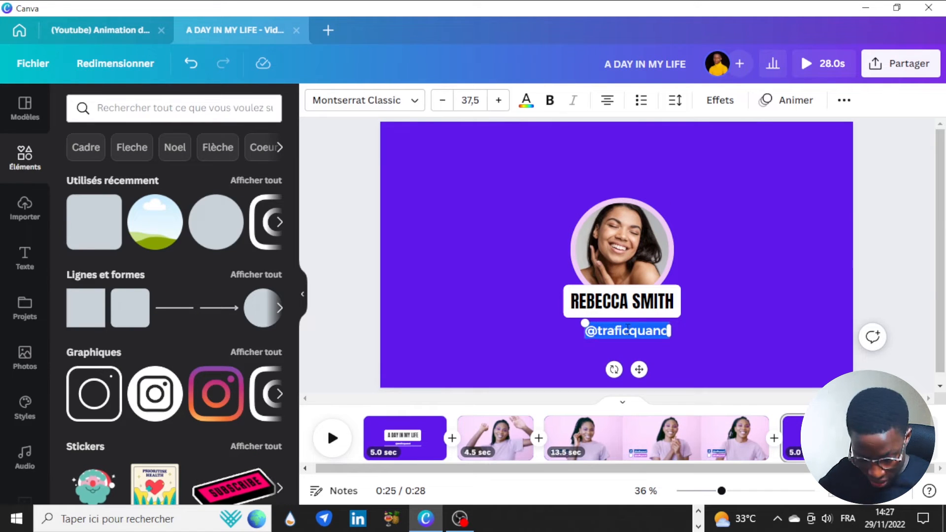
{"action": "key", "text": "BackSpace"}
{"action": "type", "text": "Dancing"}
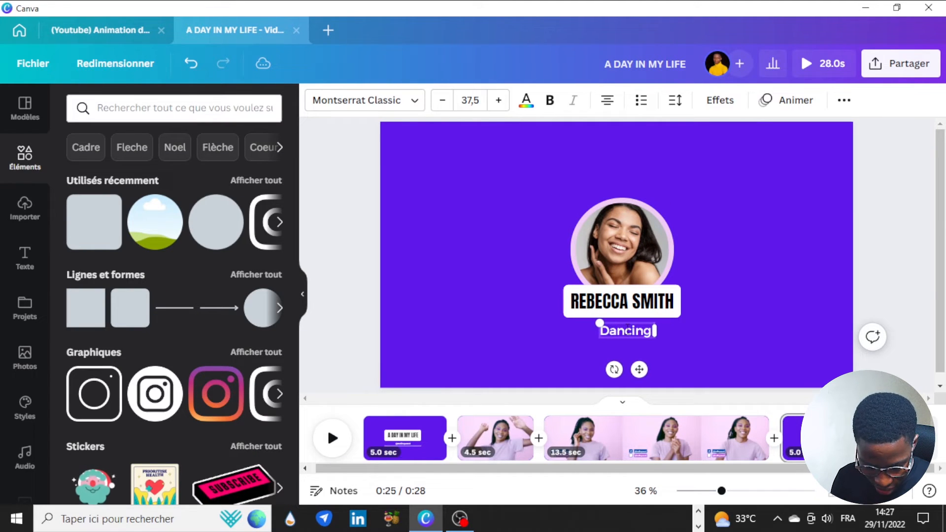
{"action": "type", "text": " vidé)d"}
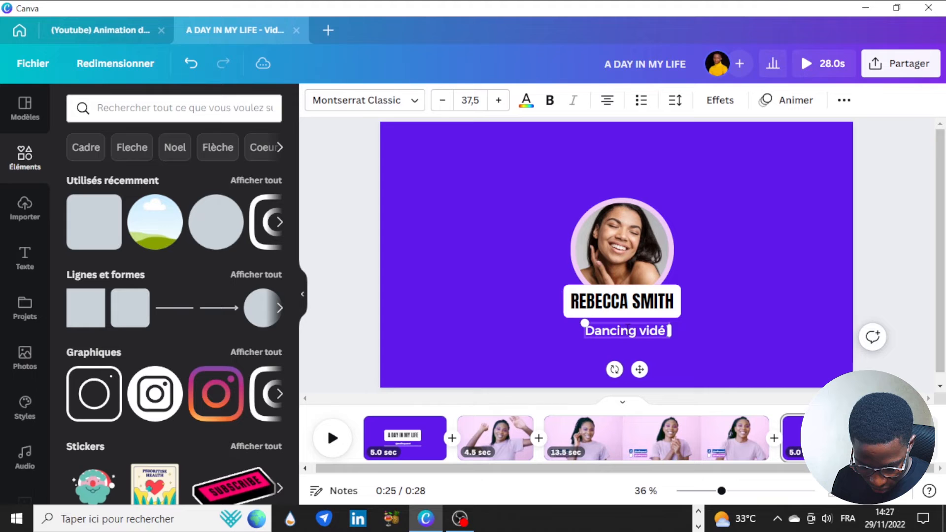
{"action": "type", "text": "s and Mores"}
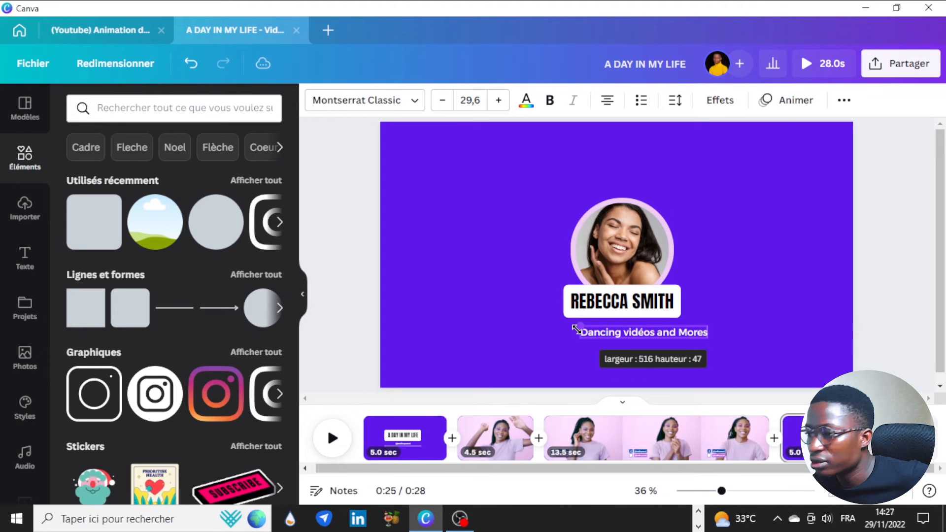
{"action": "left_click_drag", "start_coordinate": [581, 329], "coordinate": [609, 330]}
{"action": "left_click_drag", "start_coordinate": [665, 373], "coordinate": [633, 370]}
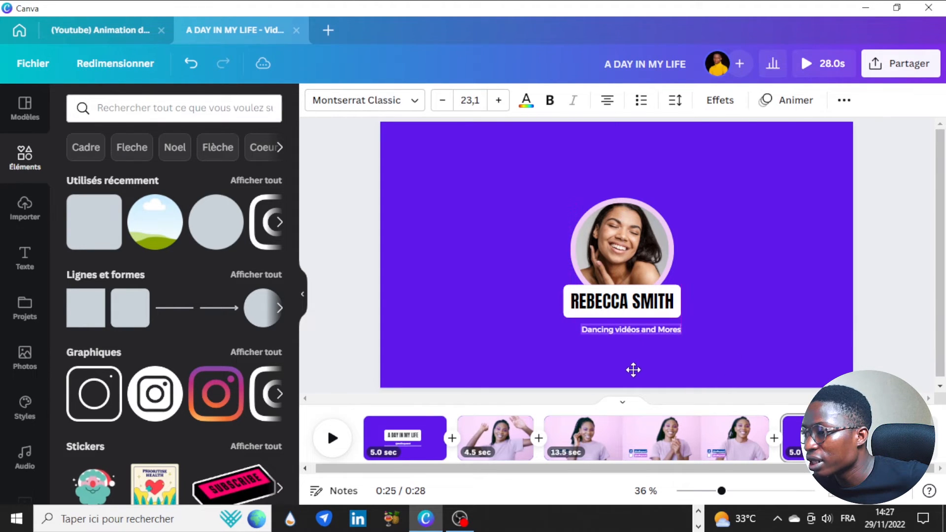
{"action": "left_click", "coordinate": [747, 266]}
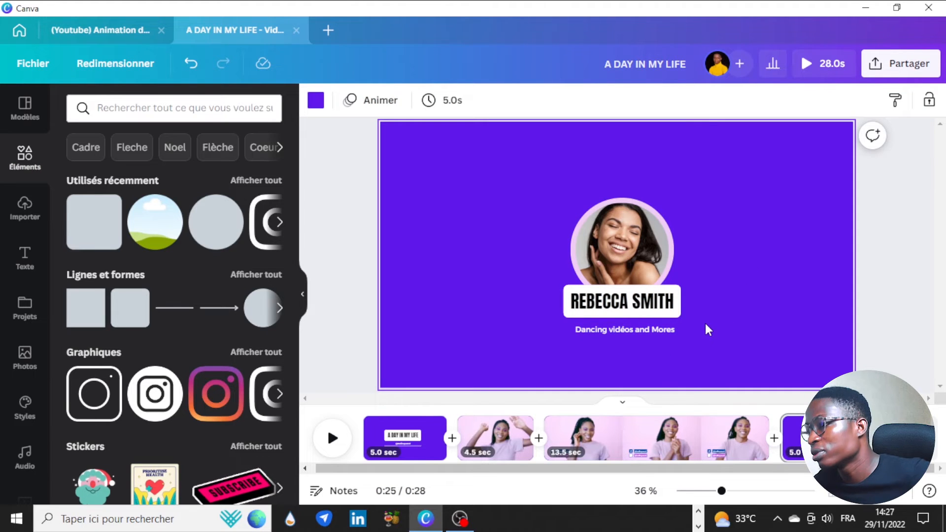
{"action": "left_click", "coordinate": [660, 331]}
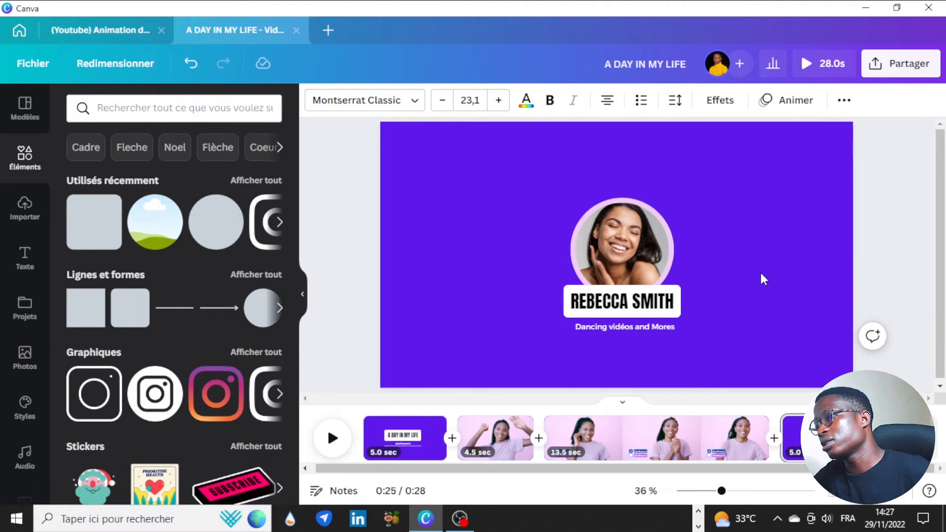
{"action": "left_click", "coordinate": [761, 250]}
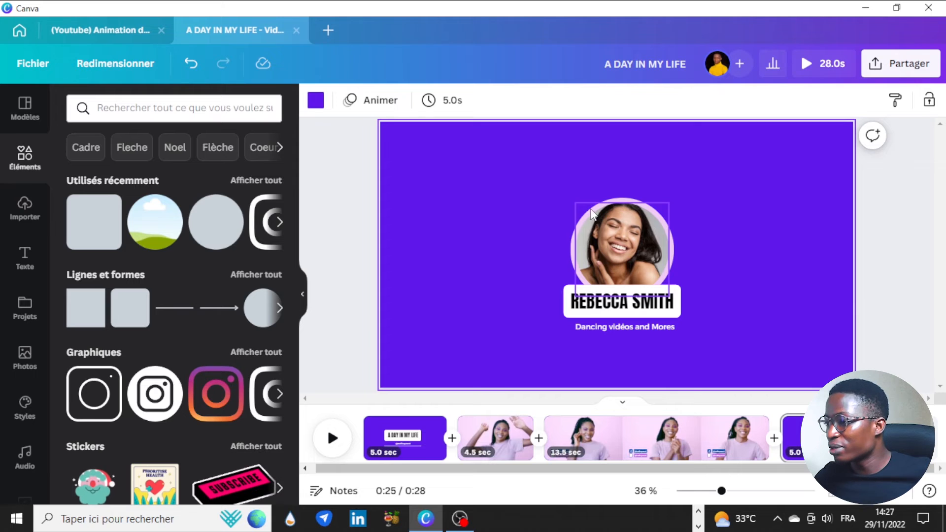
{"action": "left_click", "coordinate": [618, 206]}
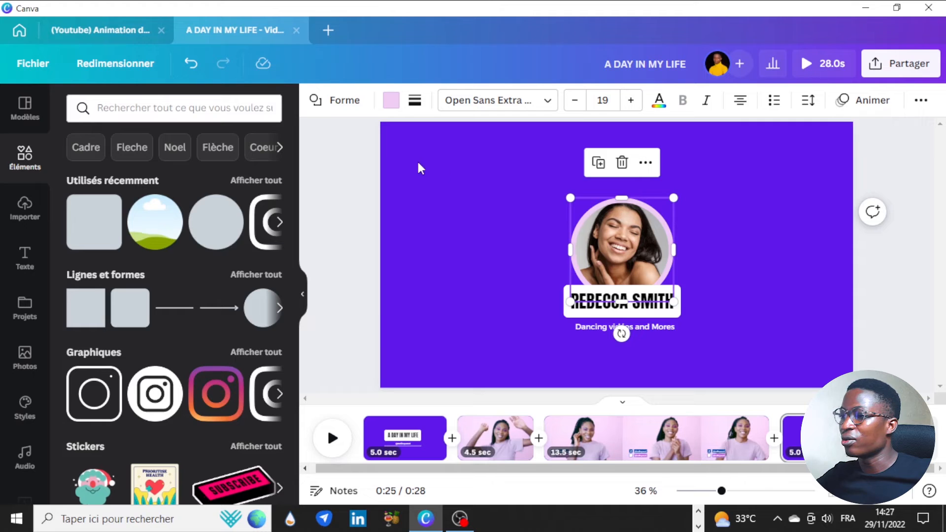
Give the pink ring around the portrait the Chute animation
{"action": "left_click", "coordinate": [873, 100]}
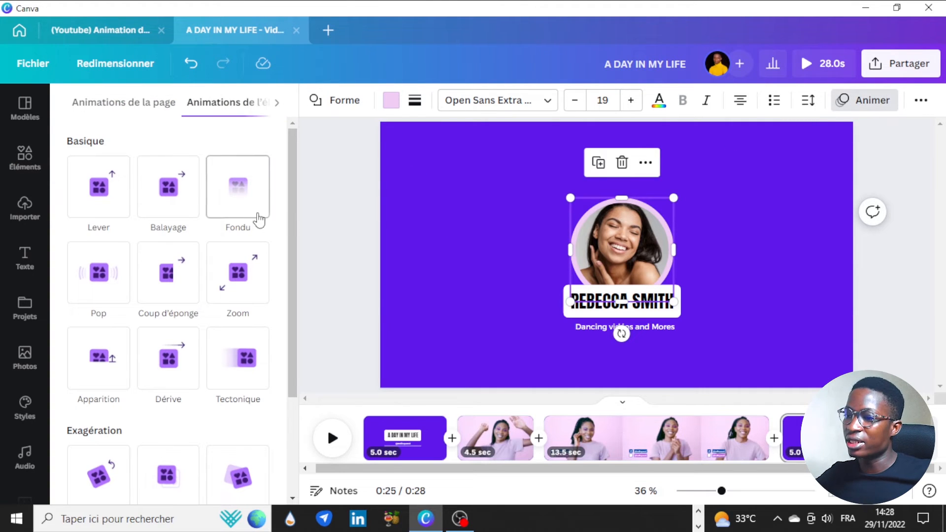
{"action": "scroll", "coordinate": [158, 363], "scroll_direction": "down", "scroll_amount": 3}
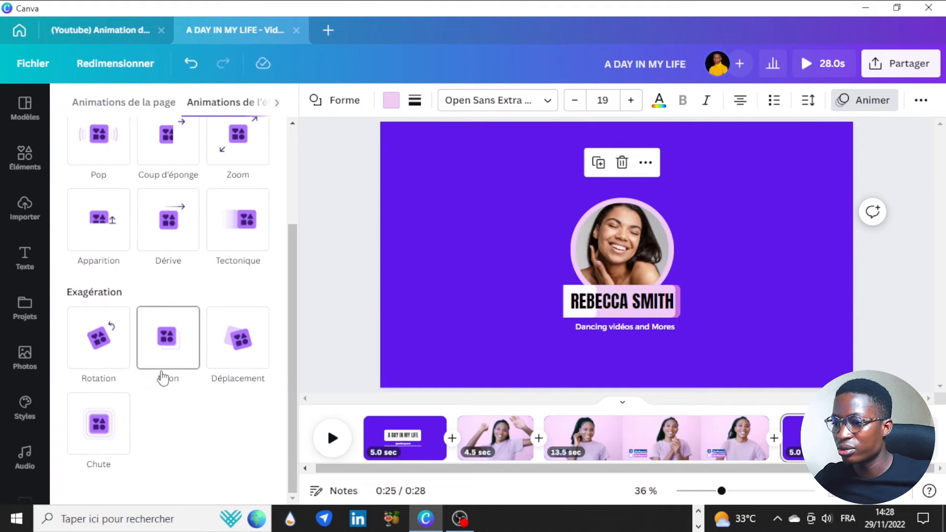
{"action": "left_click", "coordinate": [98, 436]}
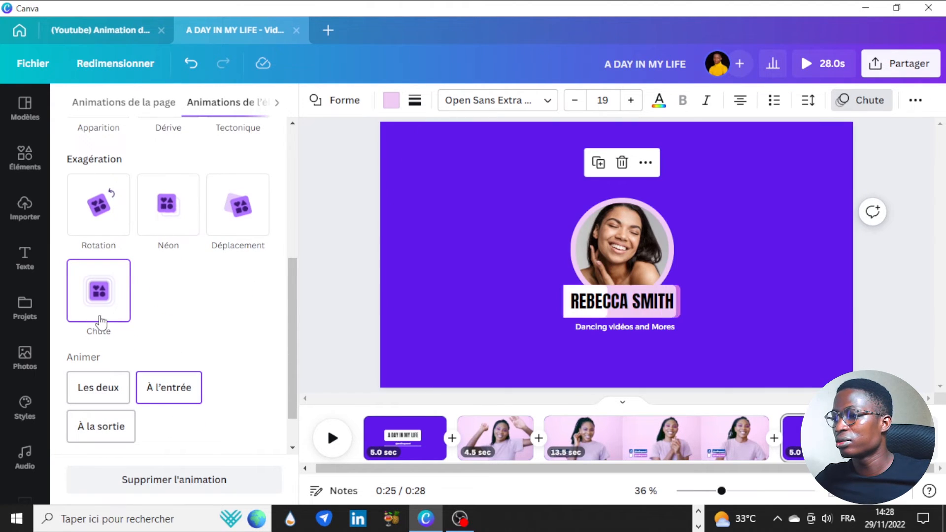
{"action": "left_click", "coordinate": [706, 231]}
Apply the Pop animation to the portrait photo, playing on both entry and exit (Les deux)
{"action": "left_click", "coordinate": [631, 235]}
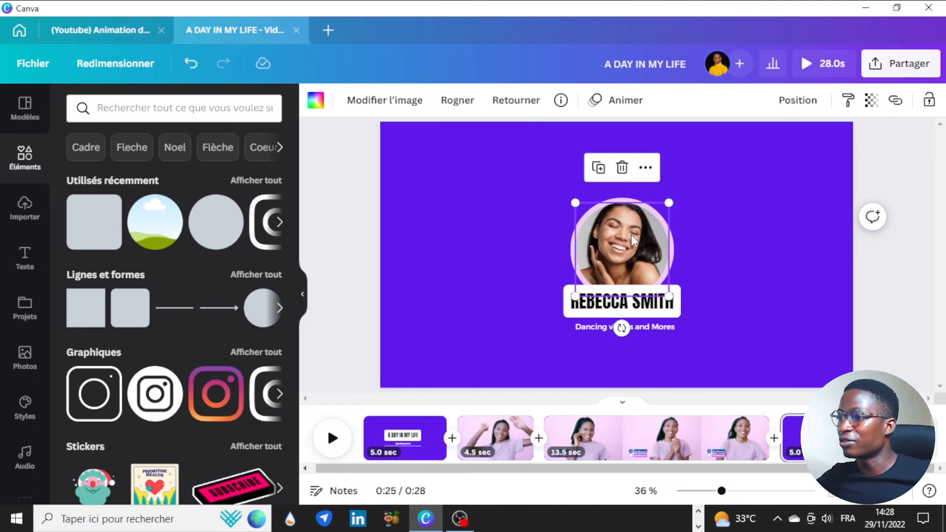
{"action": "left_click", "coordinate": [625, 103]}
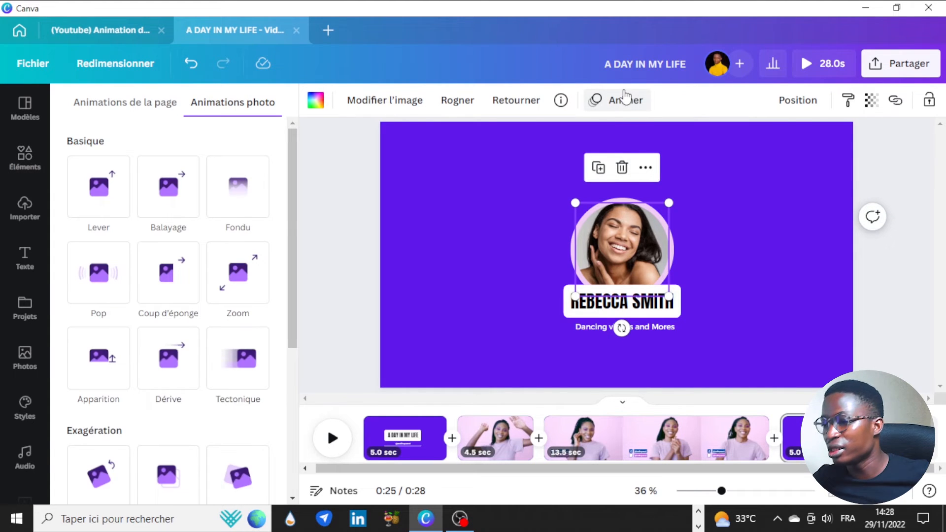
{"action": "left_click", "coordinate": [129, 295]}
{"action": "left_click", "coordinate": [108, 367]}
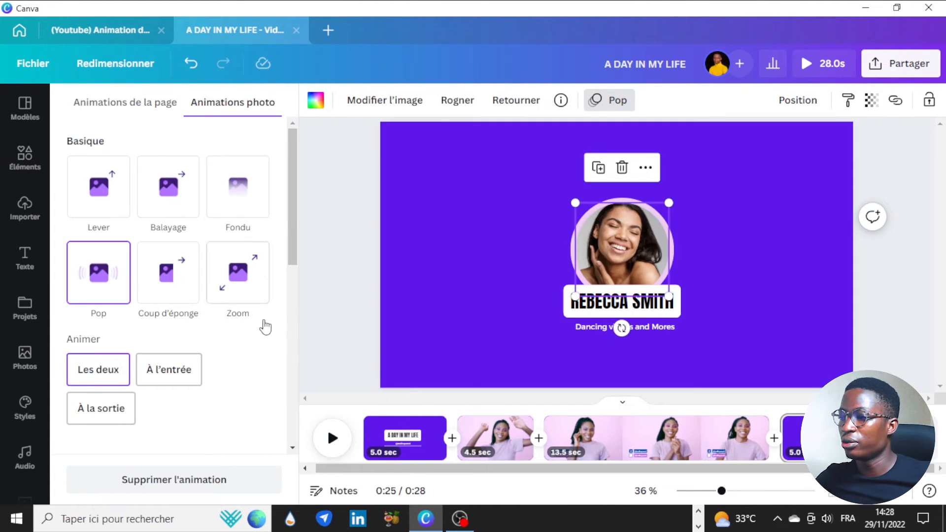
{"action": "scroll", "coordinate": [265, 327], "scroll_direction": "down", "scroll_amount": 3}
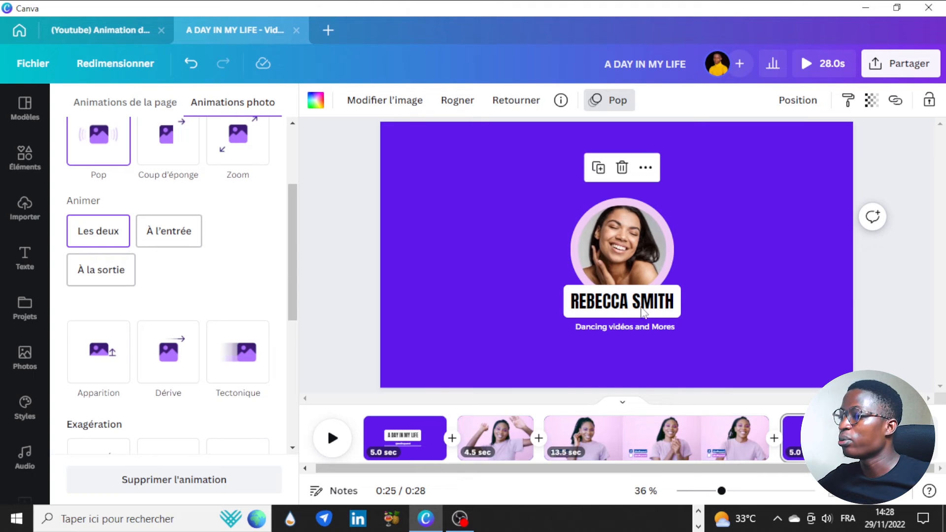
{"action": "left_click", "coordinate": [643, 303]}
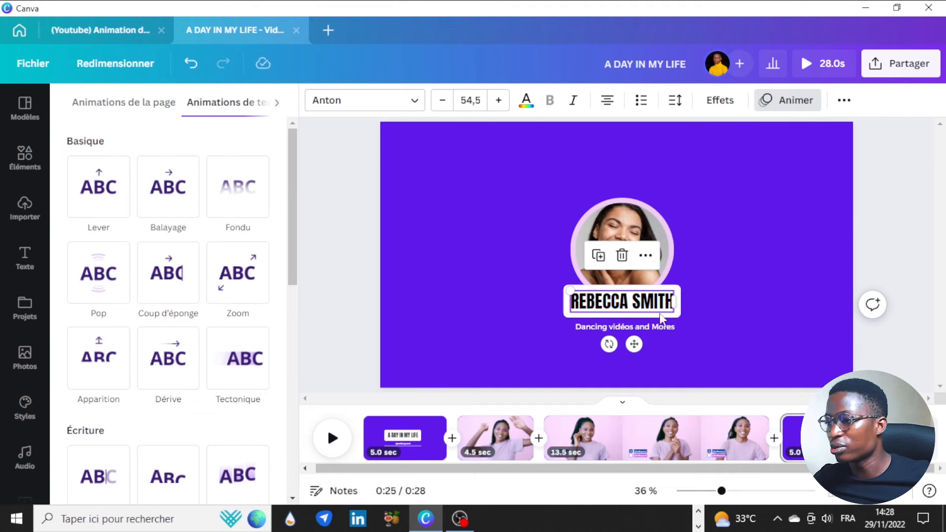
{"action": "left_click", "coordinate": [167, 273]}
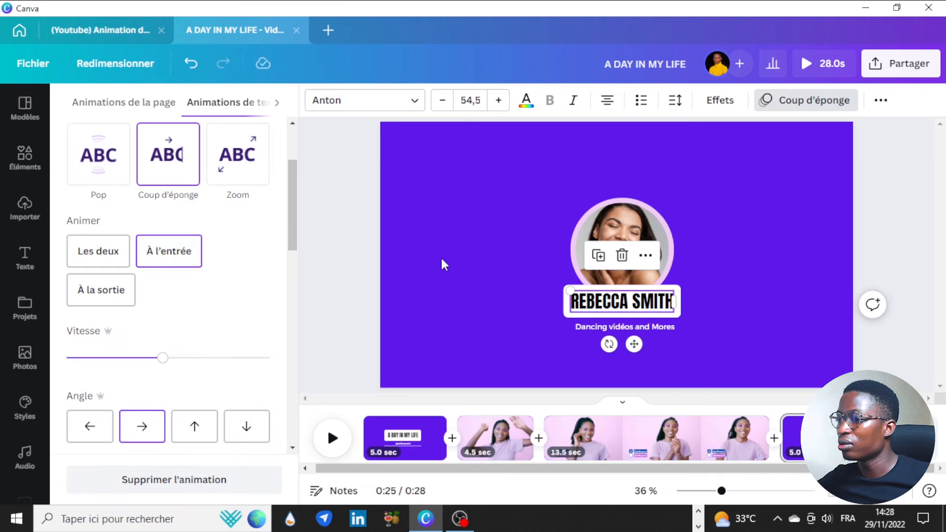
{"action": "scroll", "coordinate": [249, 224], "scroll_direction": "up", "scroll_amount": 3}
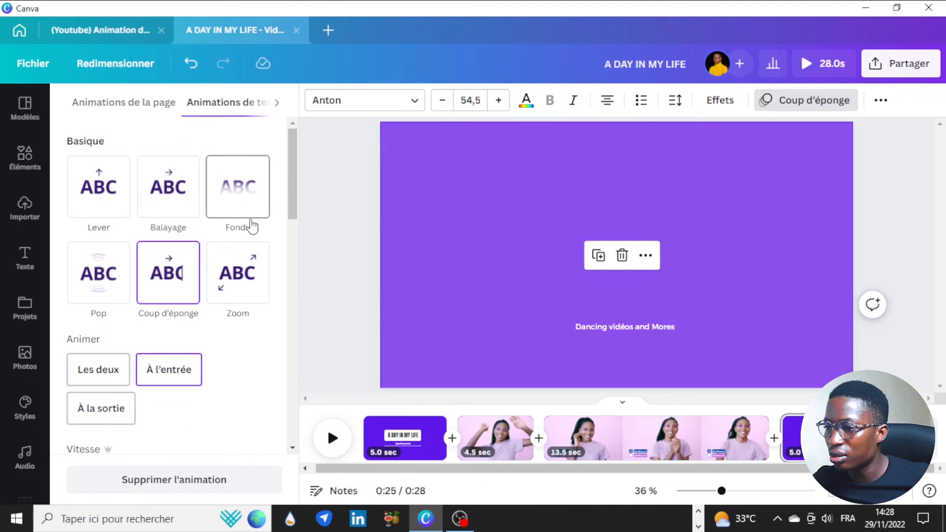
{"action": "scroll", "coordinate": [271, 332], "scroll_direction": "down", "scroll_amount": 3}
{"action": "scroll", "coordinate": [270, 332], "scroll_direction": "up", "scroll_amount": 3}
{"action": "left_click", "coordinate": [253, 208]}
{"action": "scroll", "coordinate": [252, 208], "scroll_direction": "down", "scroll_amount": 1}
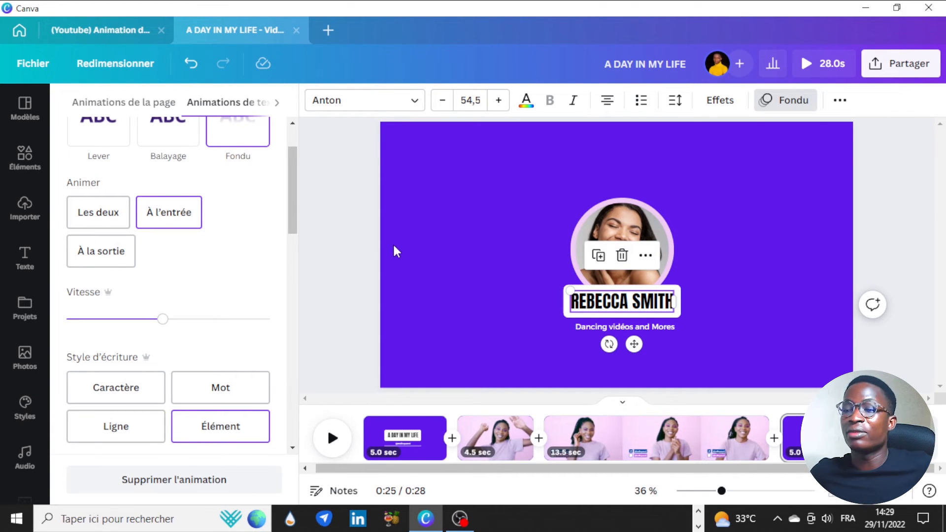
Give the subtitle line the Ascension text animation and deselect it
{"action": "left_click", "coordinate": [645, 325]}
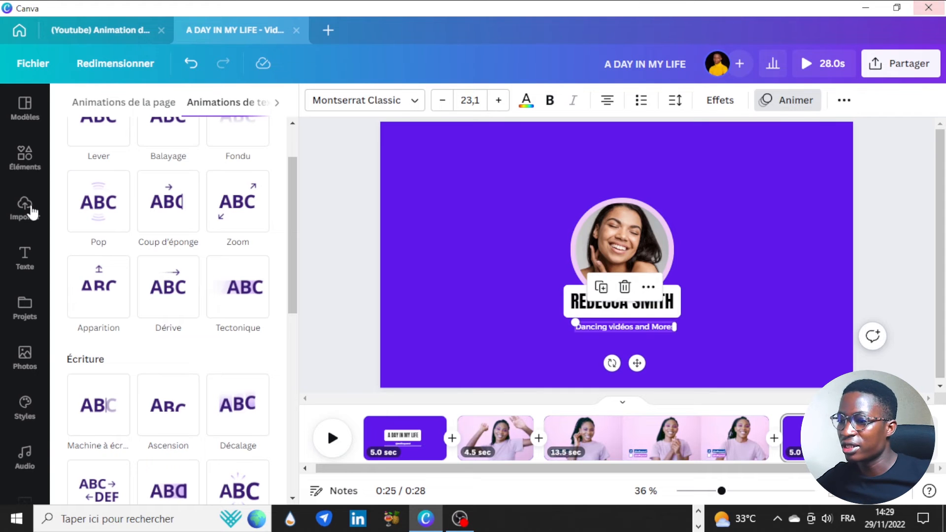
{"action": "scroll", "coordinate": [152, 250], "scroll_direction": "up", "scroll_amount": 2}
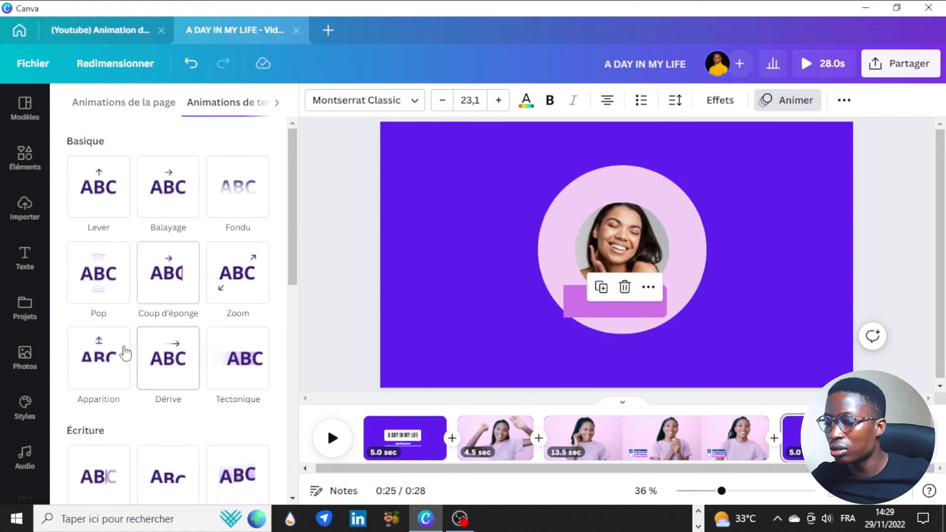
{"action": "left_click", "coordinate": [168, 476]}
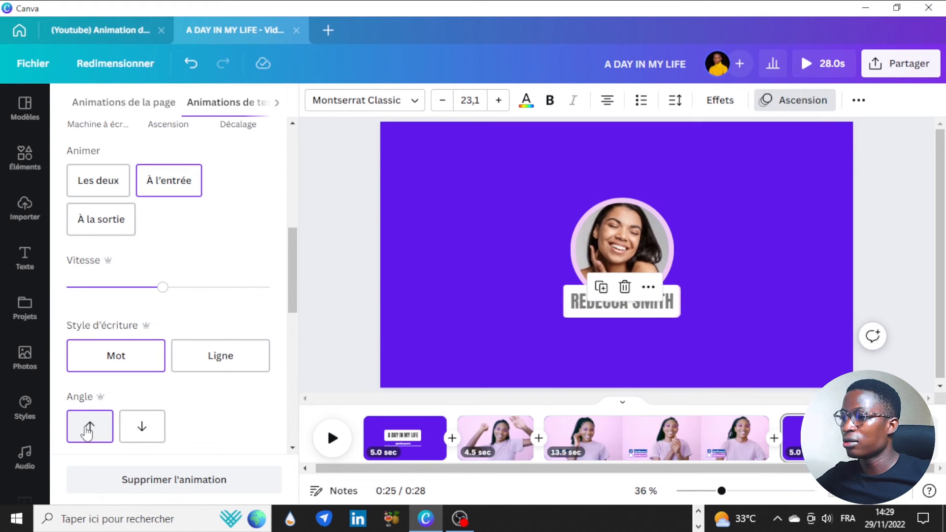
{"action": "left_click", "coordinate": [812, 200]}
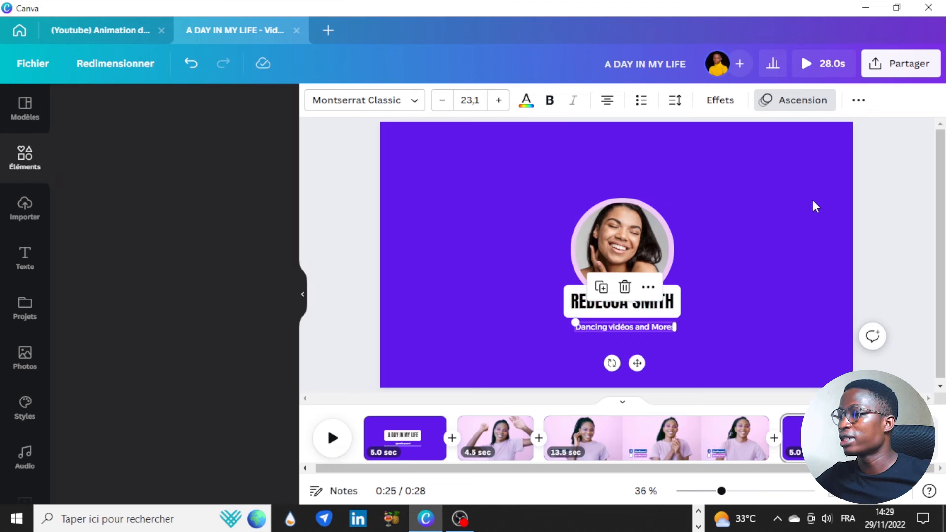
{"action": "left_click", "coordinate": [859, 299]}
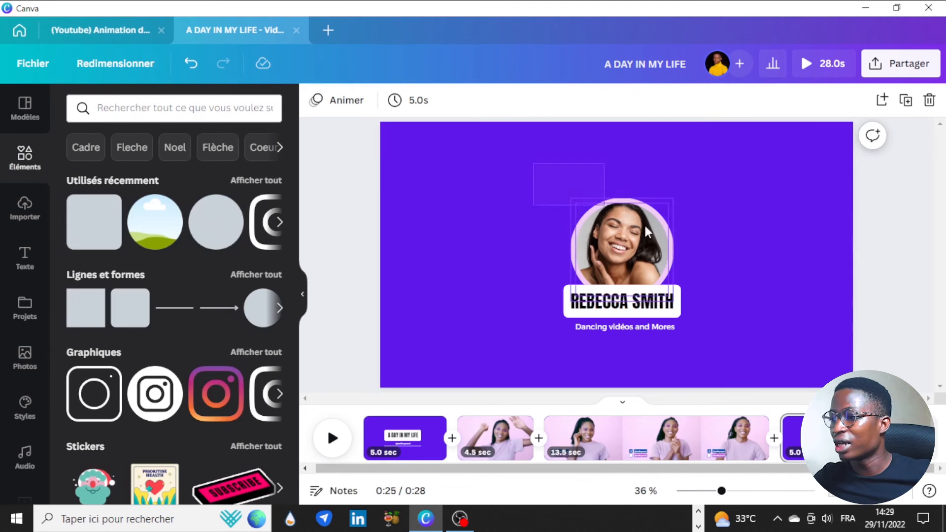
Nudge the portrait and name group slightly up and left
{"action": "left_click", "coordinate": [633, 261]}
{"action": "left_click_drag", "start_coordinate": [633, 262], "coordinate": [633, 250]}
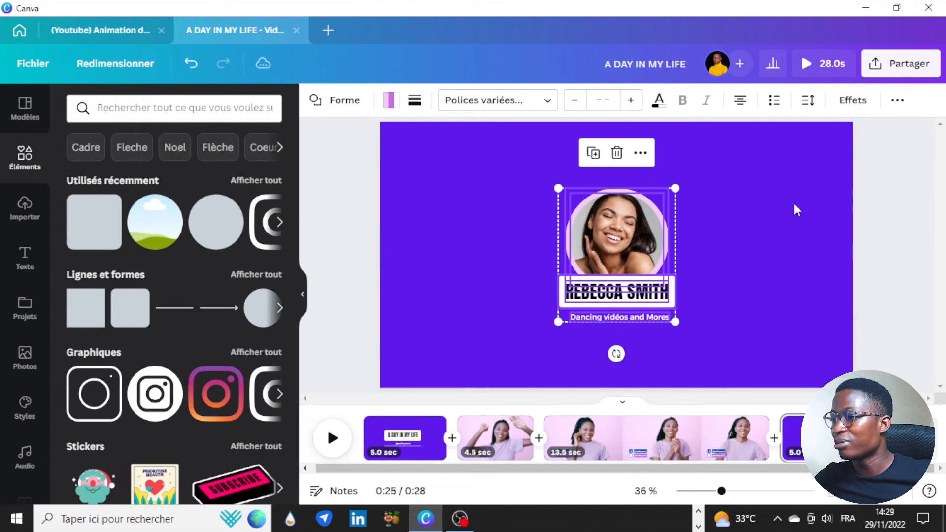
{"action": "left_click", "coordinate": [833, 244]}
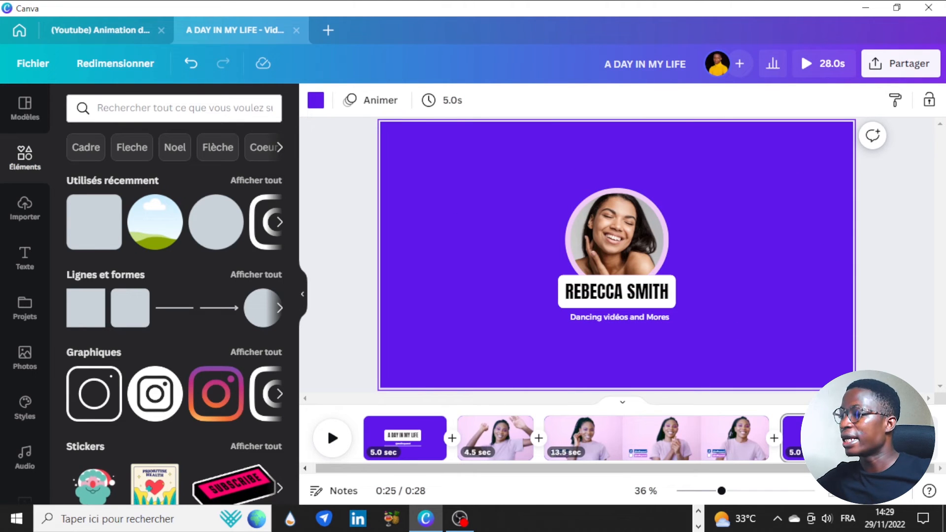
Add a Cercle transition between the dancing clip and the purple end page
{"action": "left_click", "coordinate": [771, 416]}
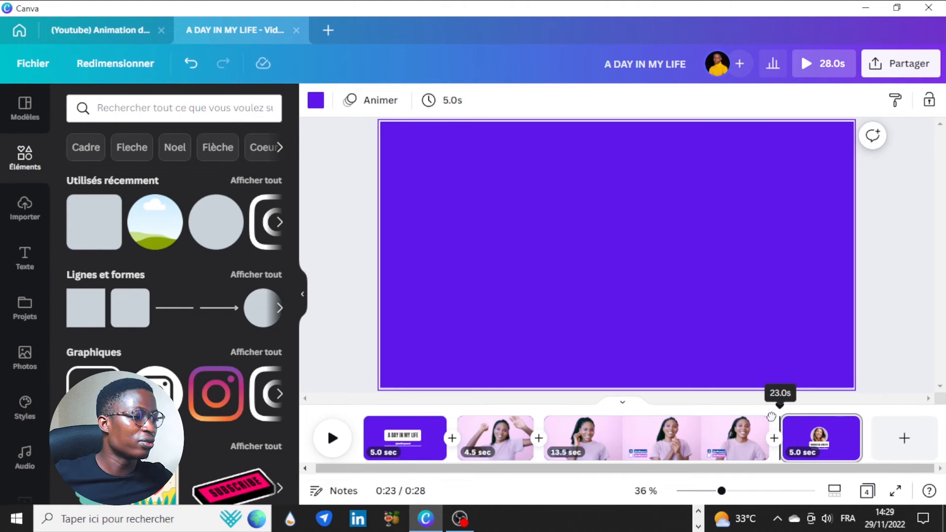
{"action": "left_click_drag", "start_coordinate": [771, 417], "coordinate": [824, 414]}
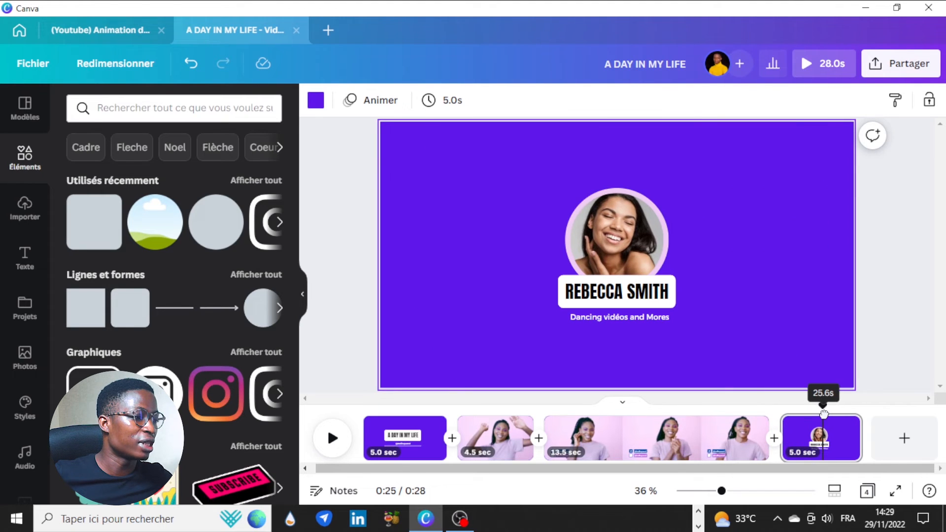
{"action": "left_click", "coordinate": [775, 447]}
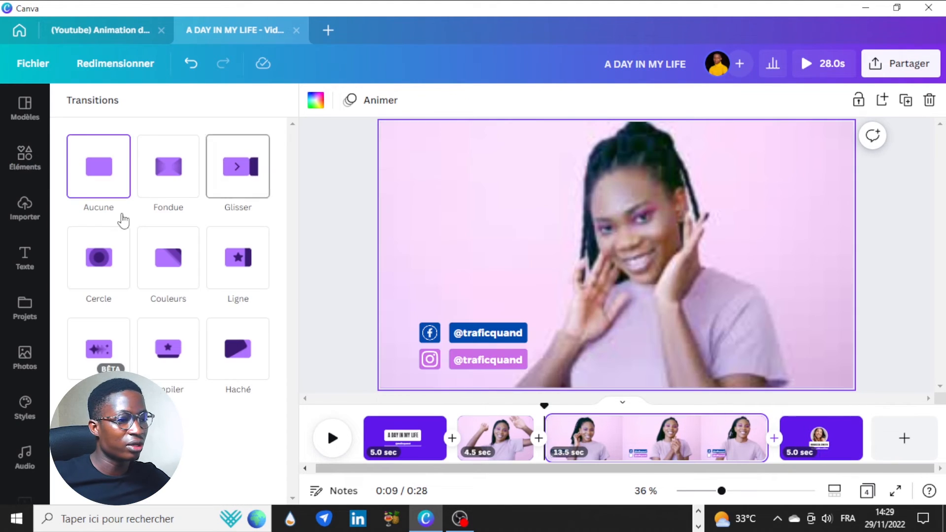
{"action": "left_click", "coordinate": [96, 257]}
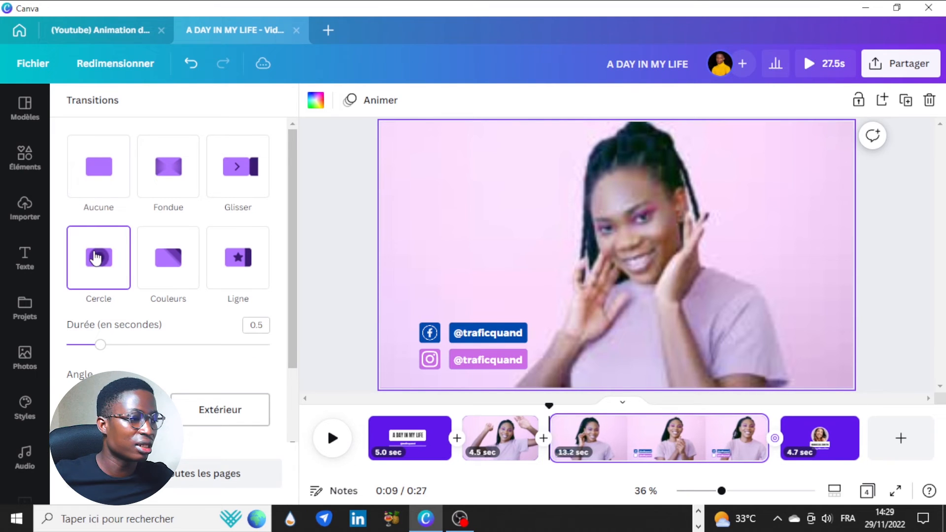